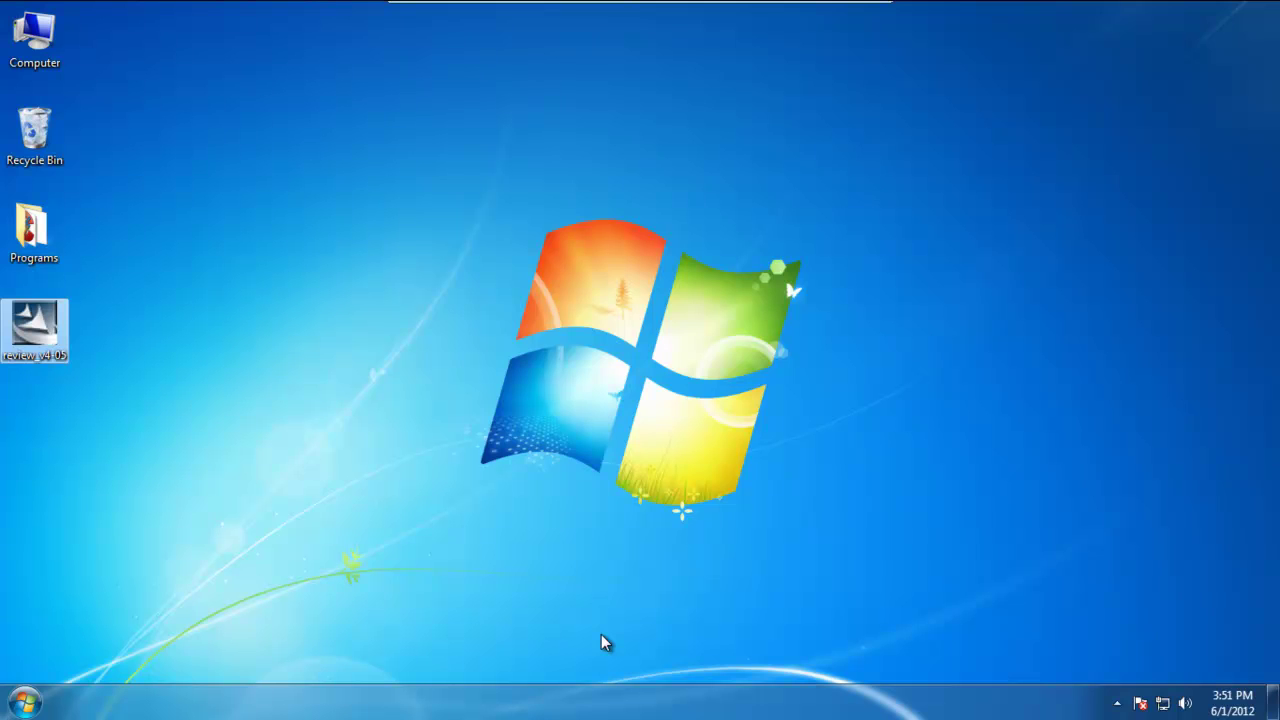
- Launch the Review installer and confirm English (United States) as the setup language
{"action": "double_click", "coordinate": [33, 341]}
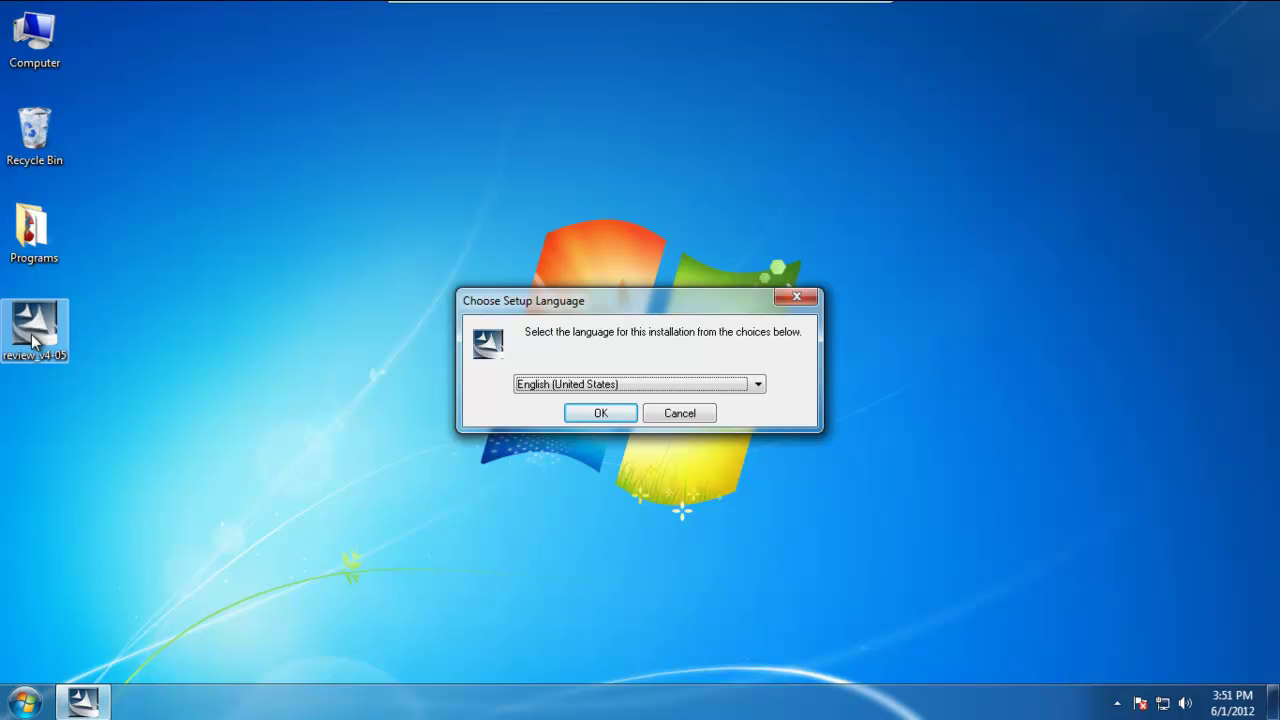
{"action": "left_click", "coordinate": [596, 414]}
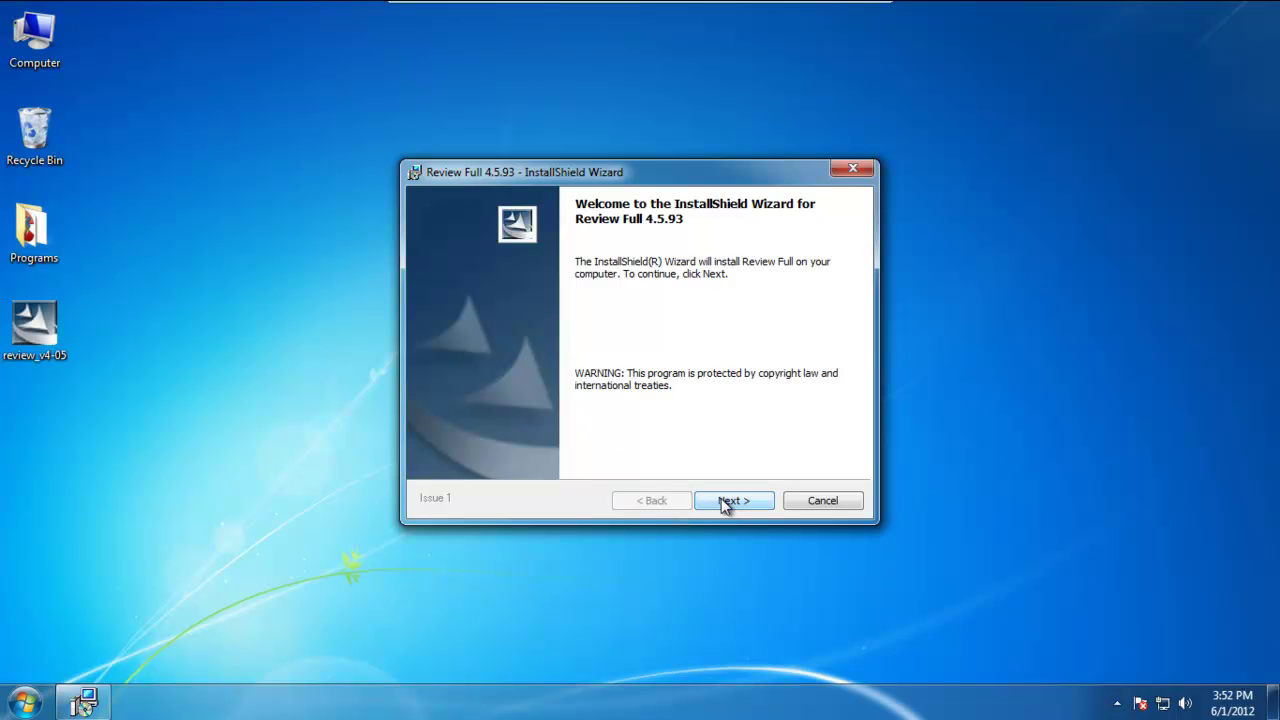
- Accept the licence agreement and install Review Full 4.5.93 with the Complete setup type
{"action": "left_click", "coordinate": [721, 498]}
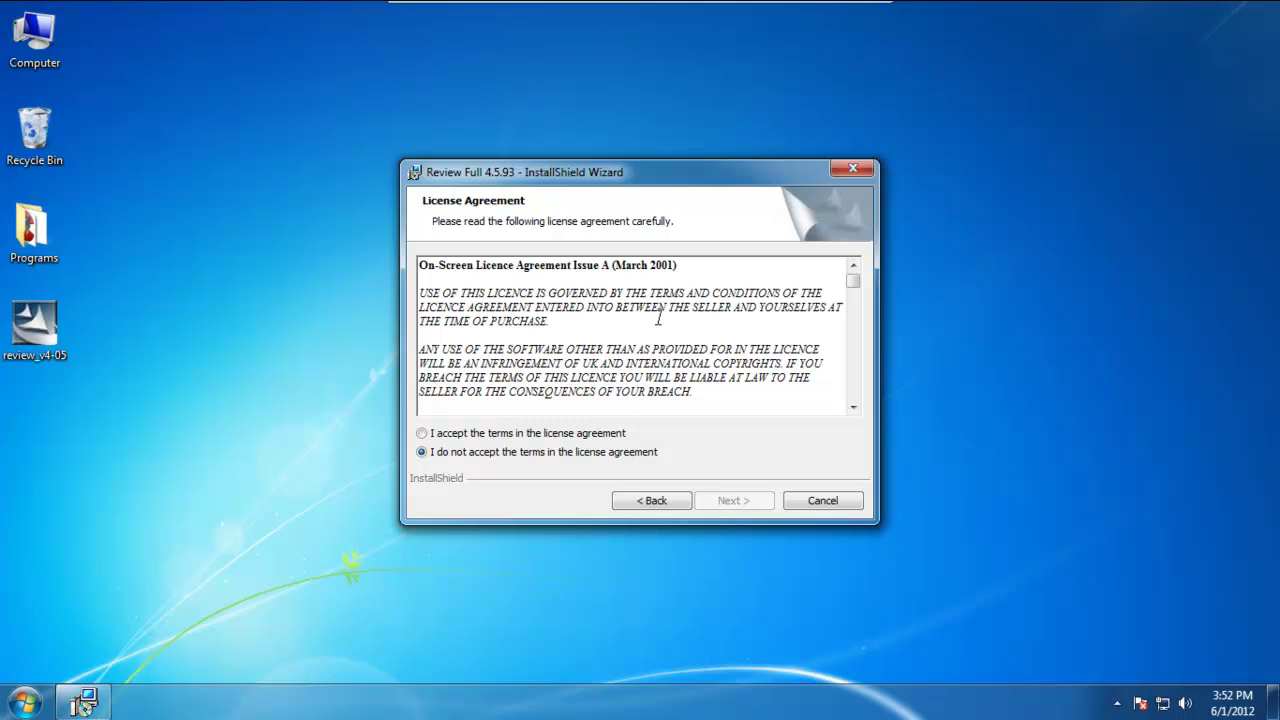
{"action": "left_click", "coordinate": [422, 434]}
{"action": "left_click", "coordinate": [749, 504]}
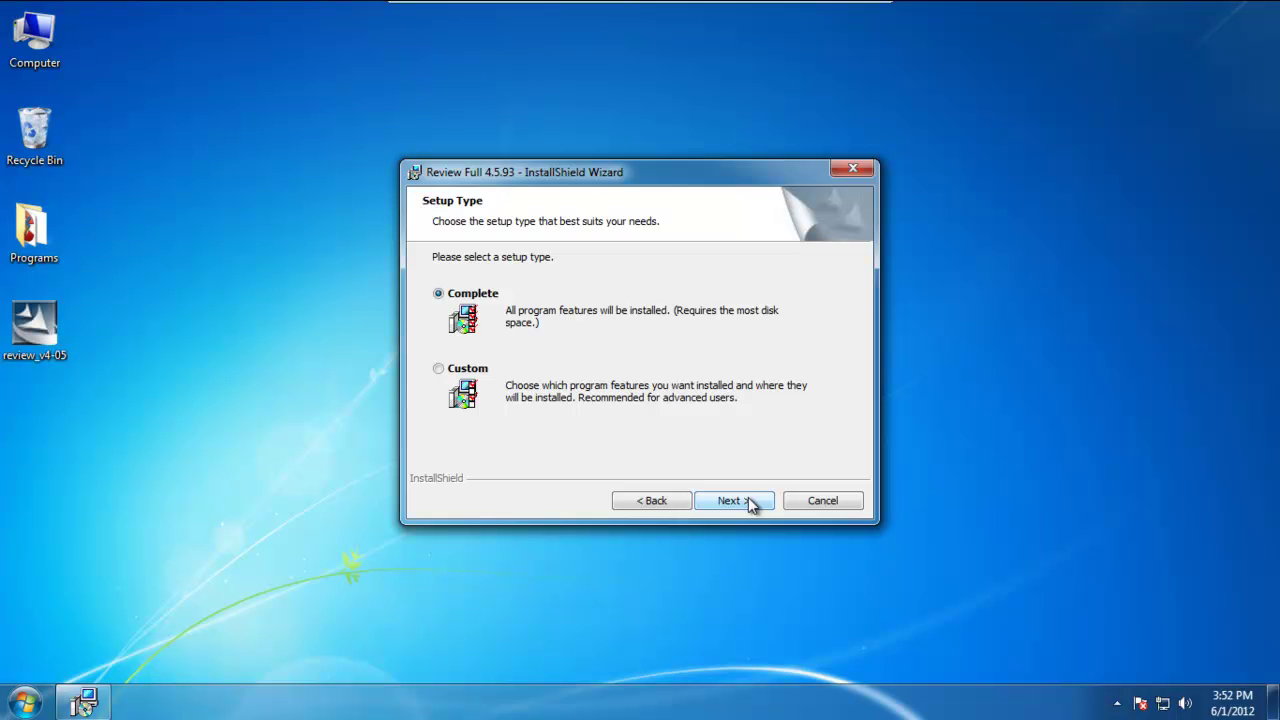
{"action": "left_click", "coordinate": [749, 498]}
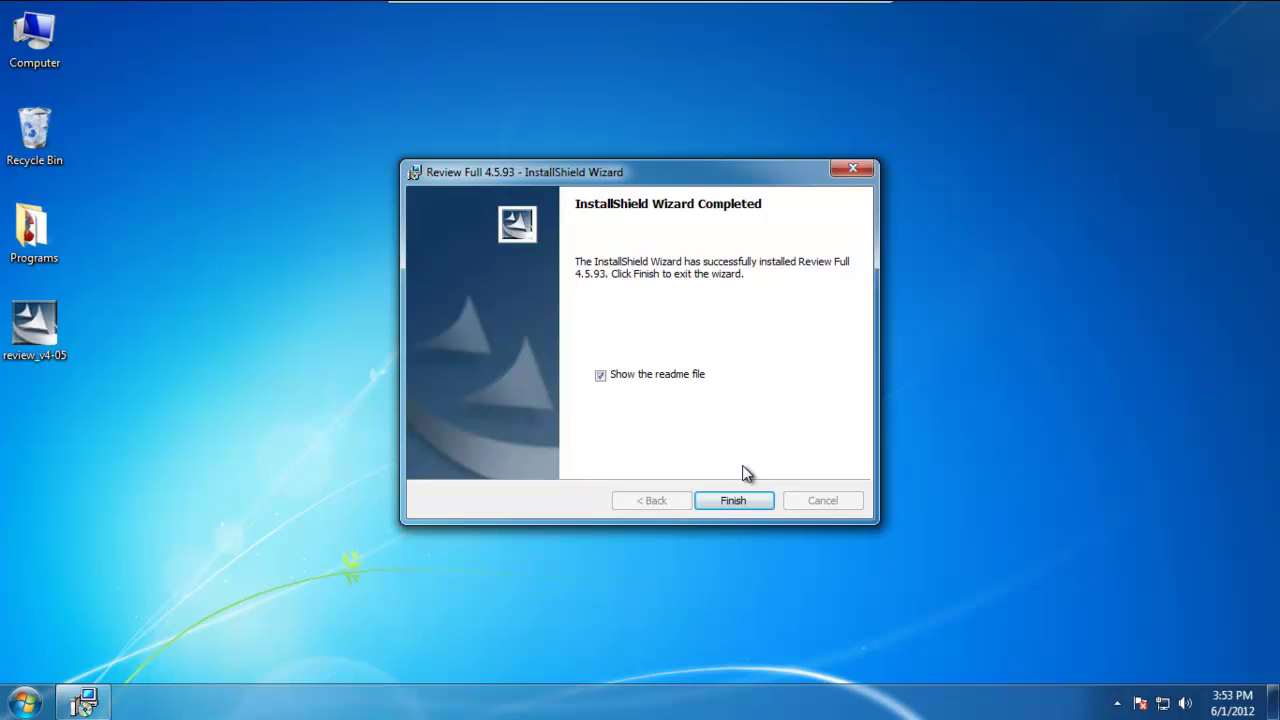
- Close the finished wizard with 'Show the readme file' unchecked
{"action": "left_click", "coordinate": [601, 377]}
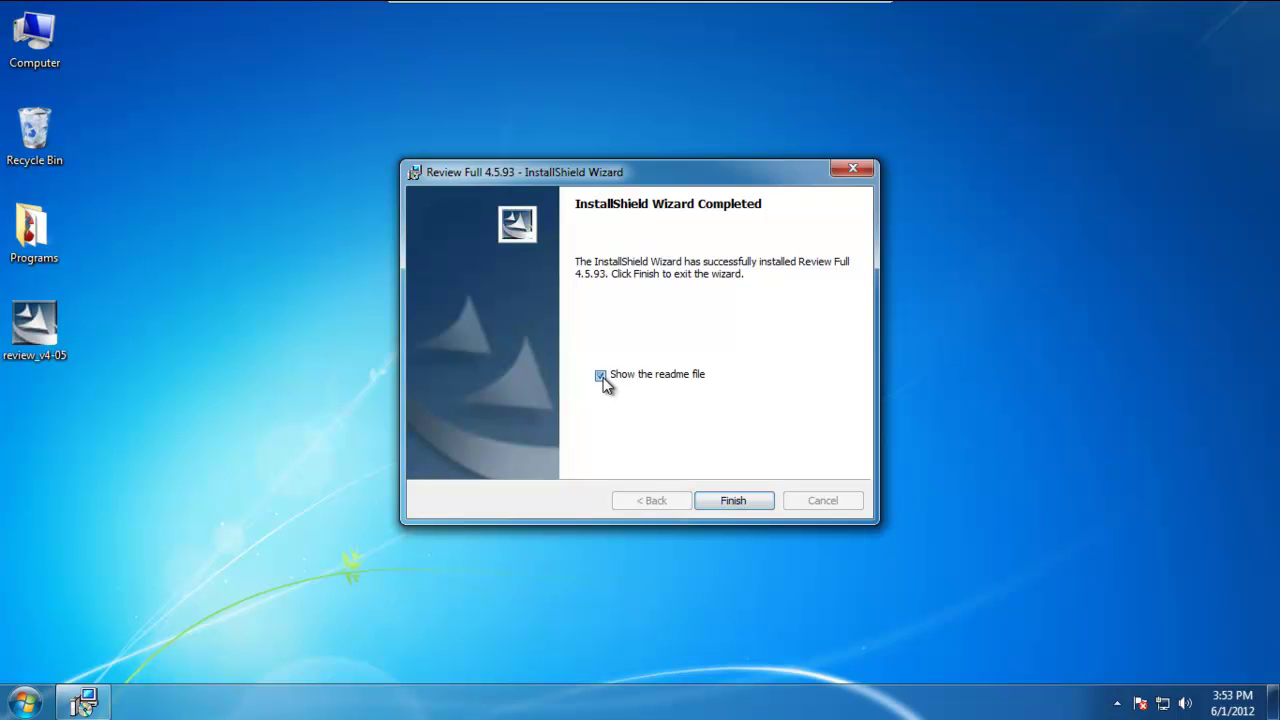
{"action": "left_click", "coordinate": [752, 500]}
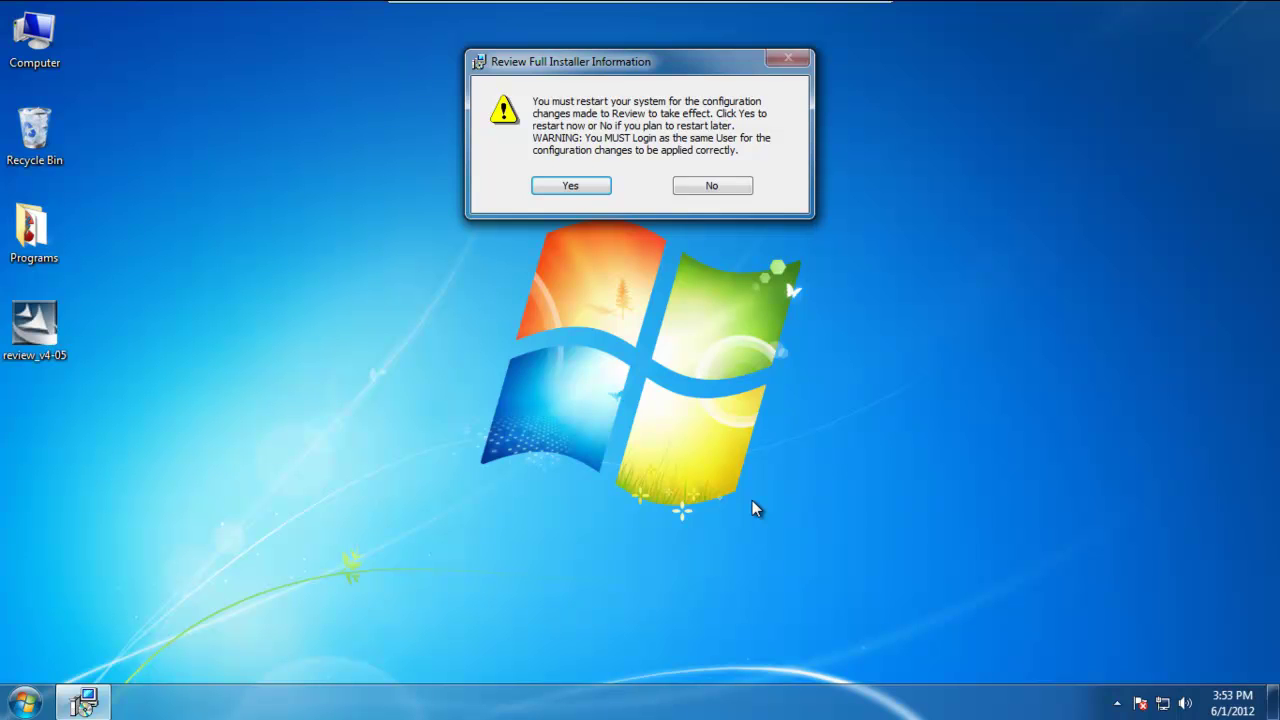
- Answer Yes in the Installer Information dialog to reboot Windows now
{"action": "left_click", "coordinate": [575, 188]}
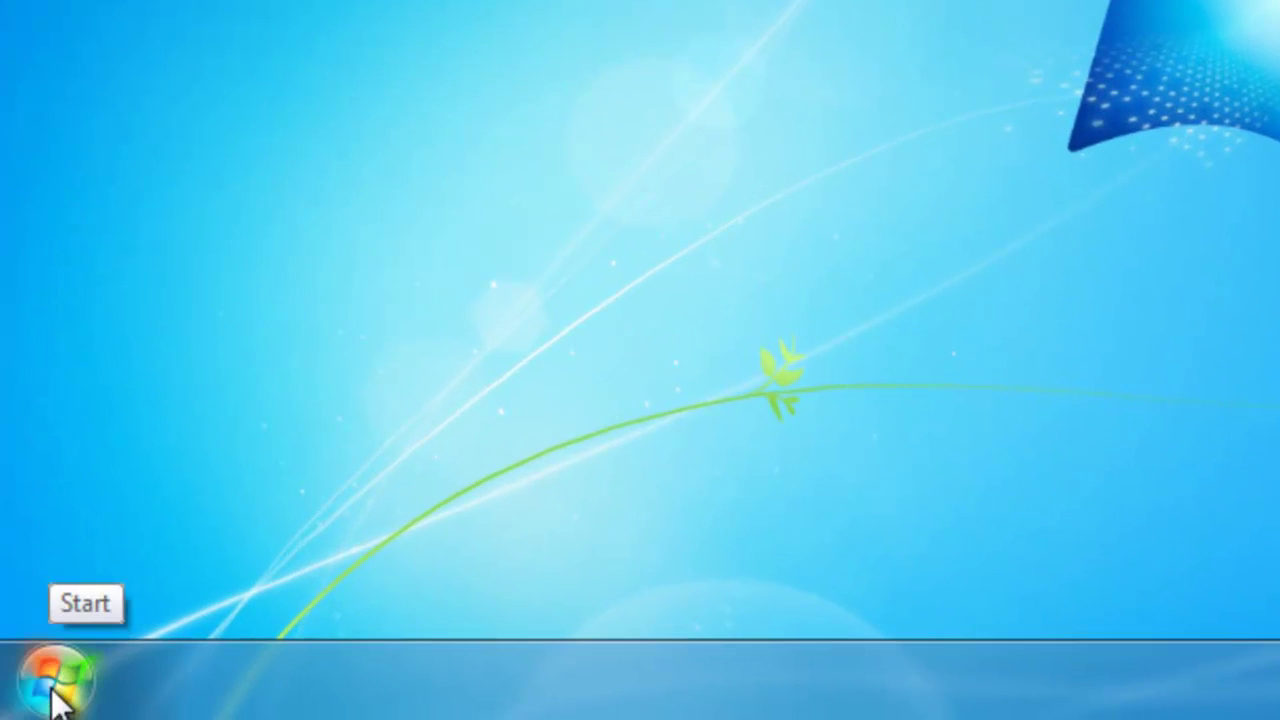
- Search the Start menu for compmgmt.msc and open Computer Management
{"action": "left_click", "coordinate": [55, 690]}
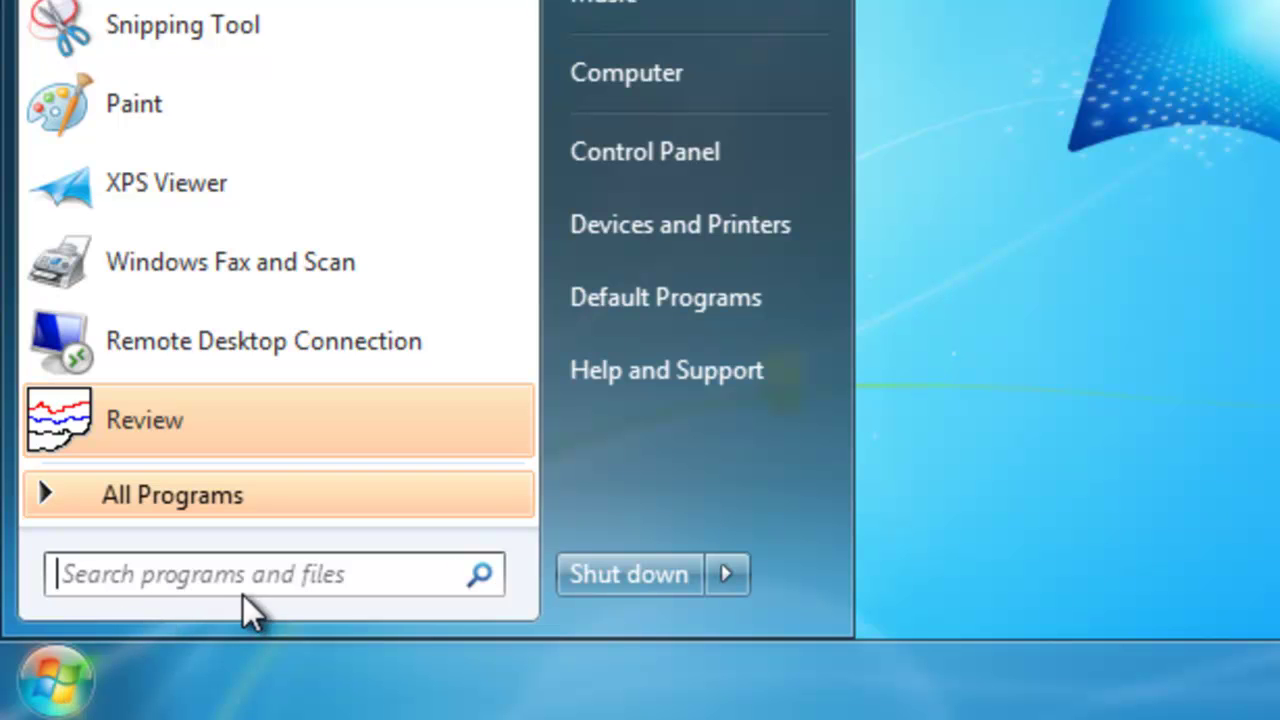
{"action": "left_click", "coordinate": [282, 575]}
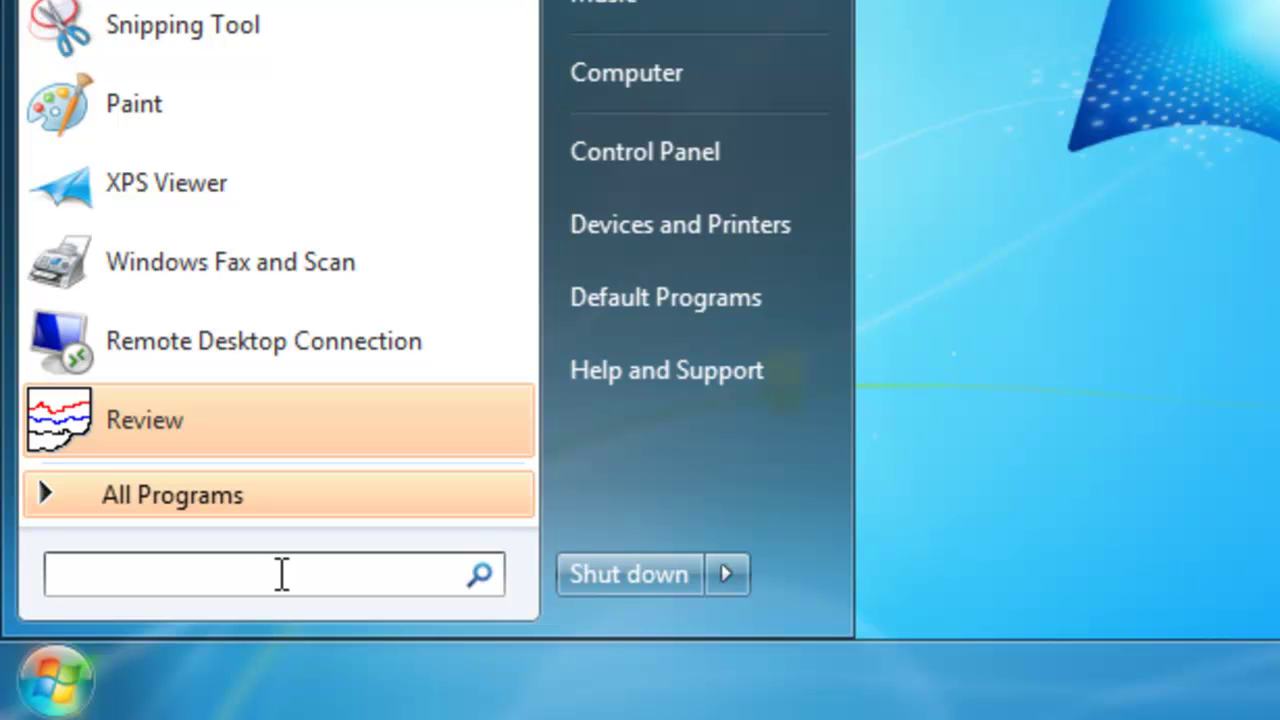
{"action": "type", "text": "comp"}
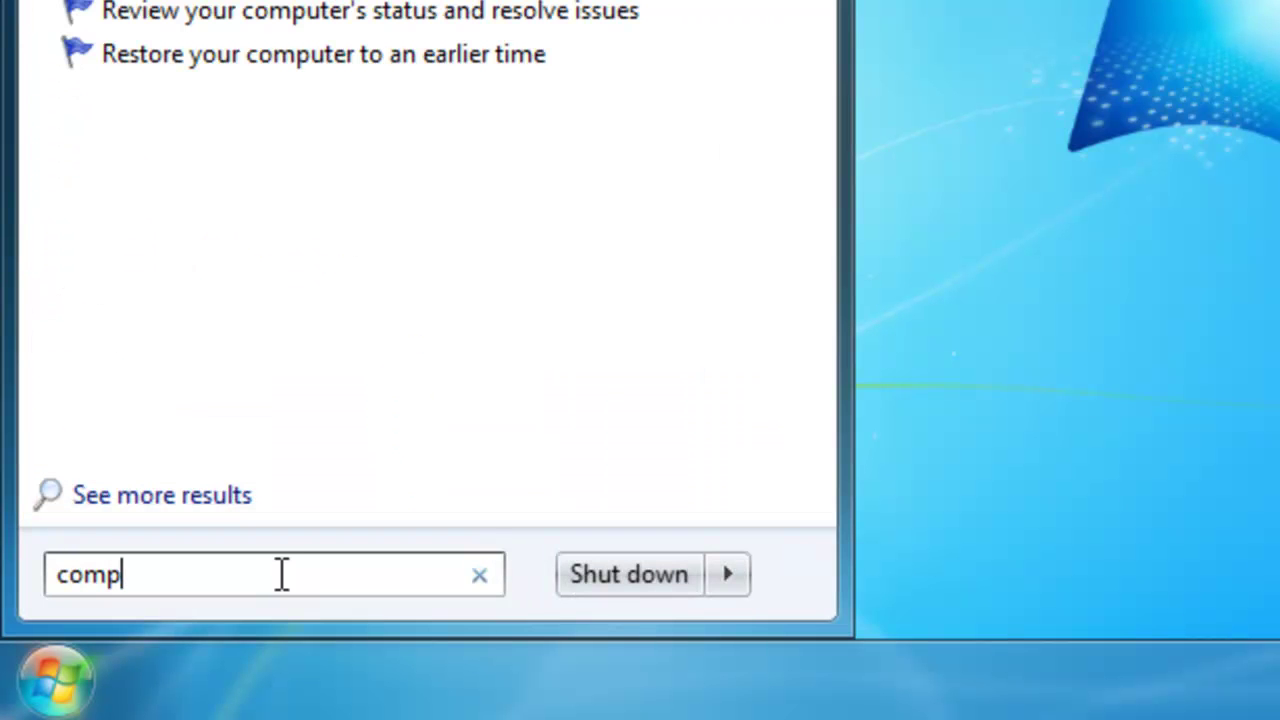
{"action": "type", "text": "mgmt.msc"}
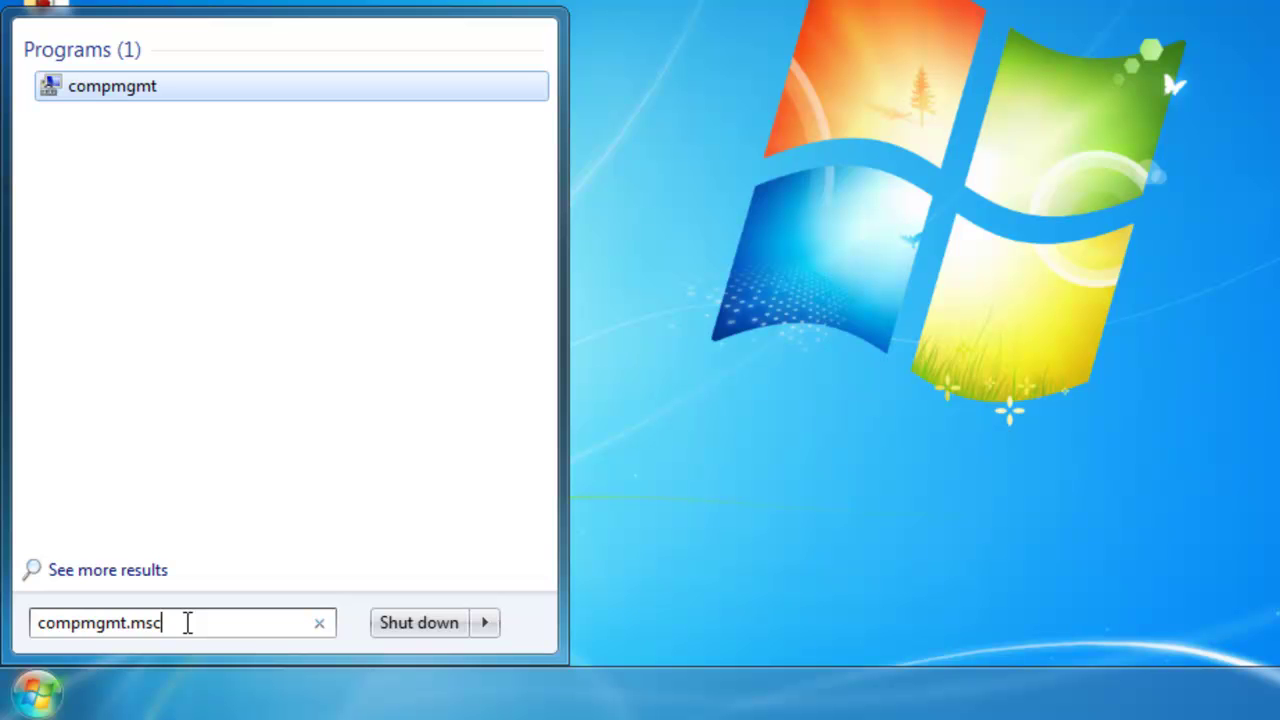
{"action": "left_click", "coordinate": [100, 88]}
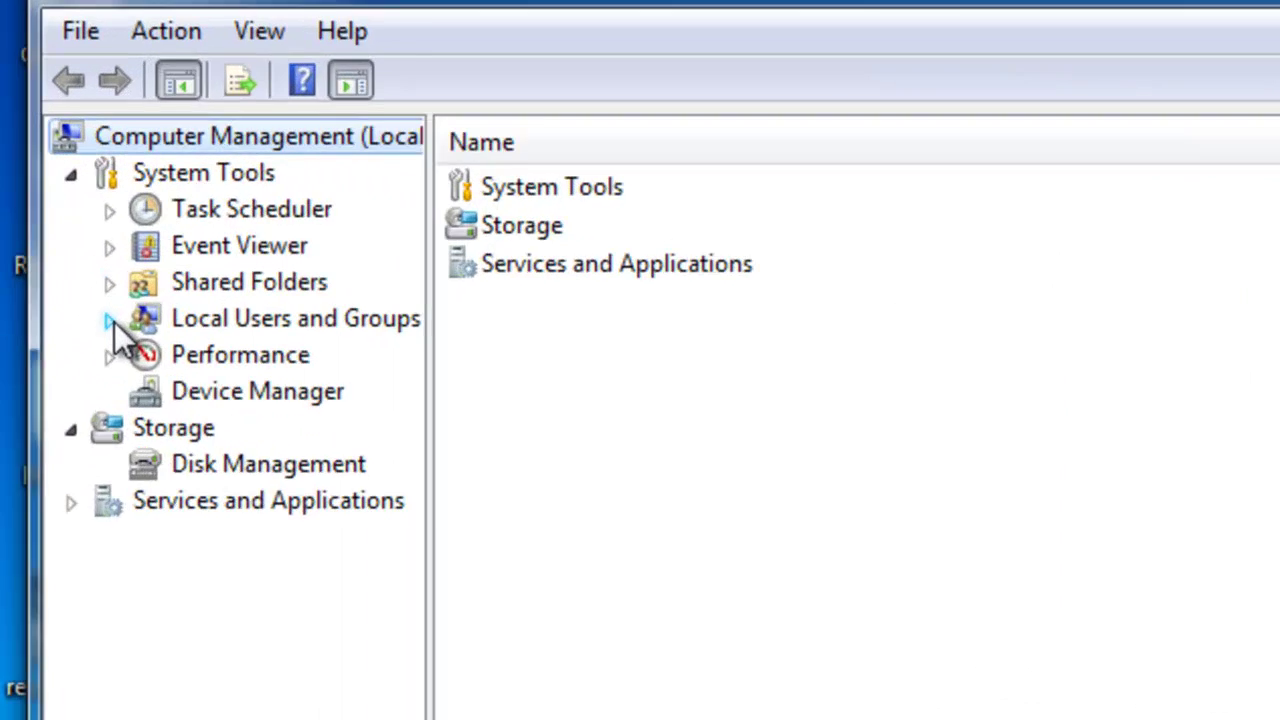
- Expand Local Users and Groups and select Users to list local accounts
{"action": "left_click", "coordinate": [146, 401]}
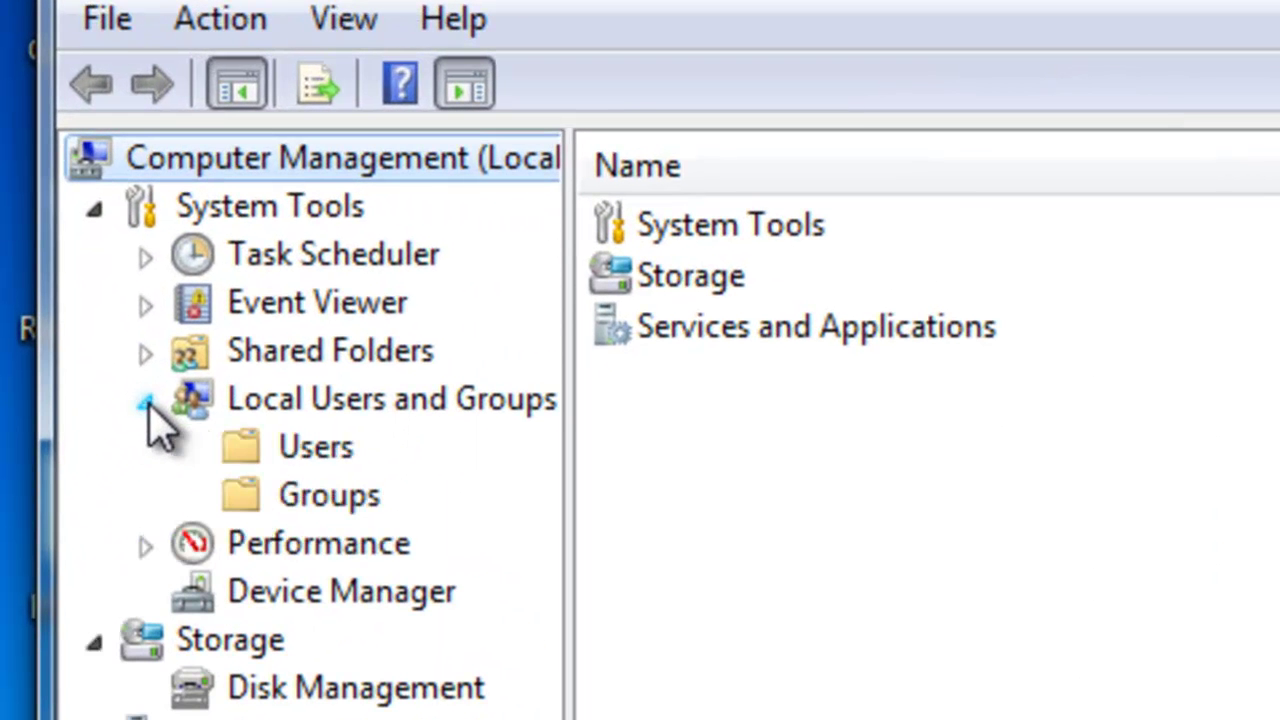
{"action": "left_click", "coordinate": [290, 458]}
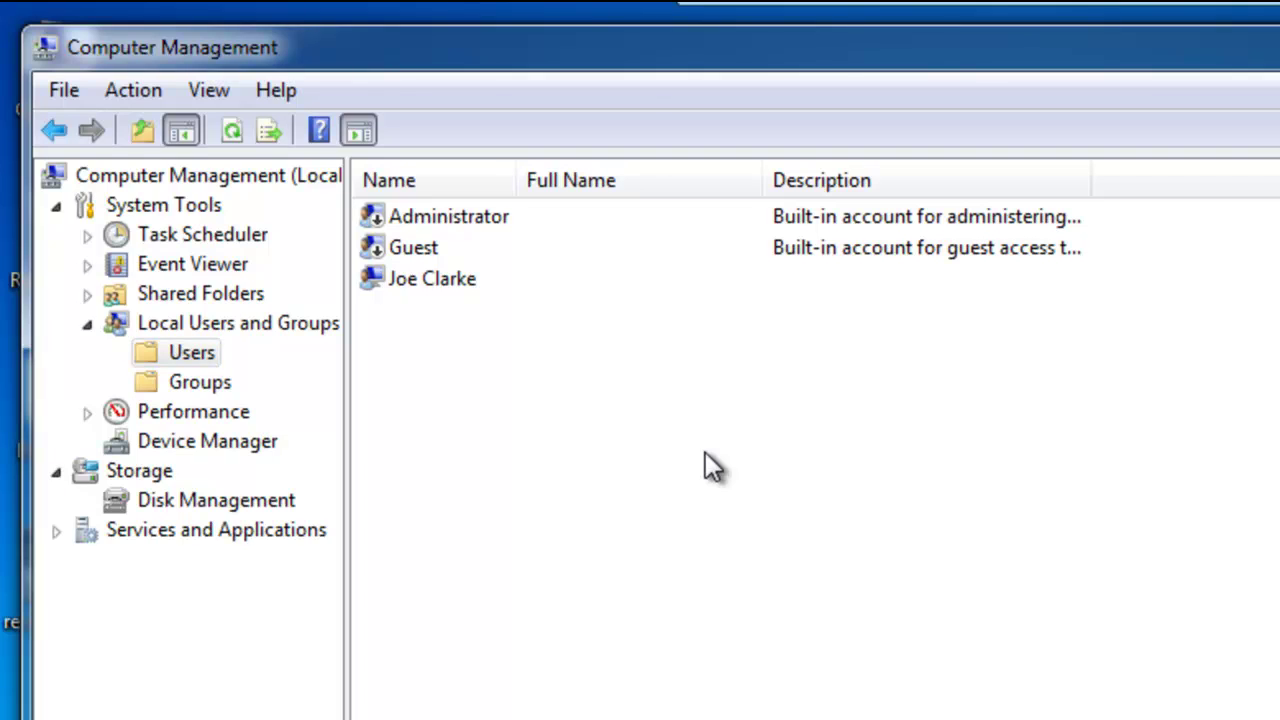
- Start a new local user with user name Review and full name Review
{"action": "right_click", "coordinate": [705, 452]}
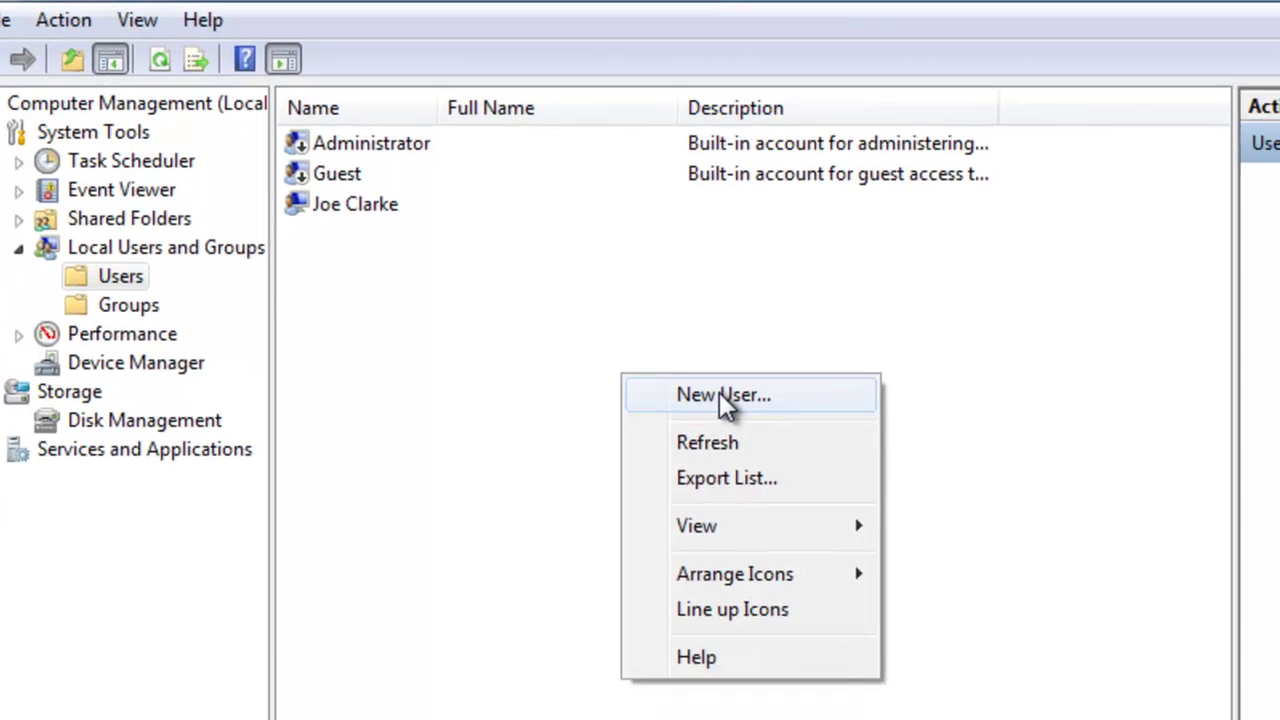
{"action": "left_click", "coordinate": [790, 476]}
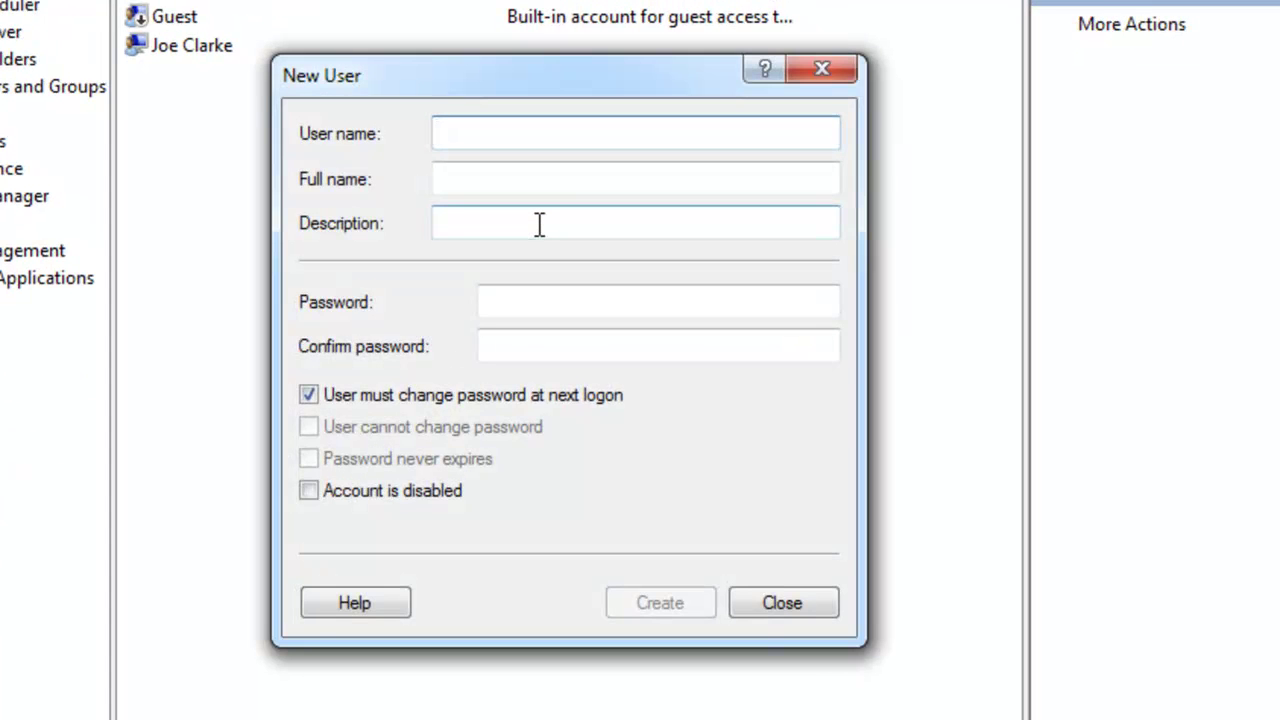
{"action": "type", "text": "Review"}
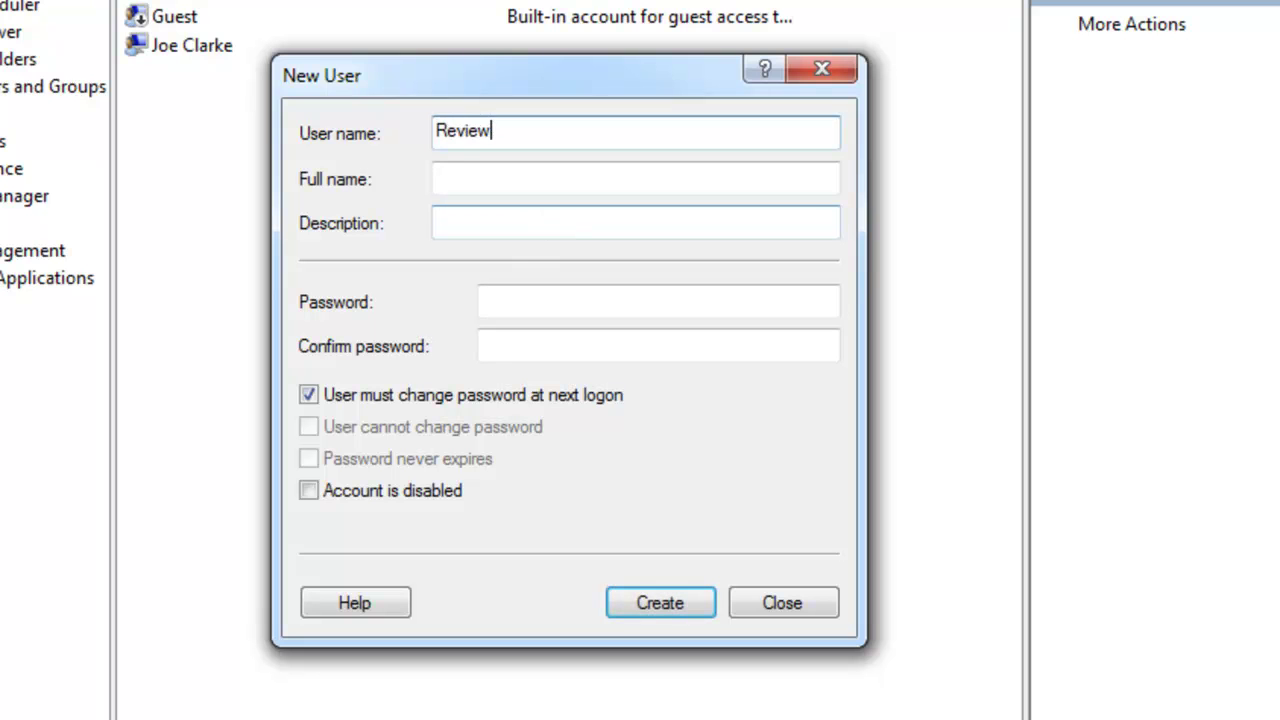
{"action": "key", "text": "Tab"}
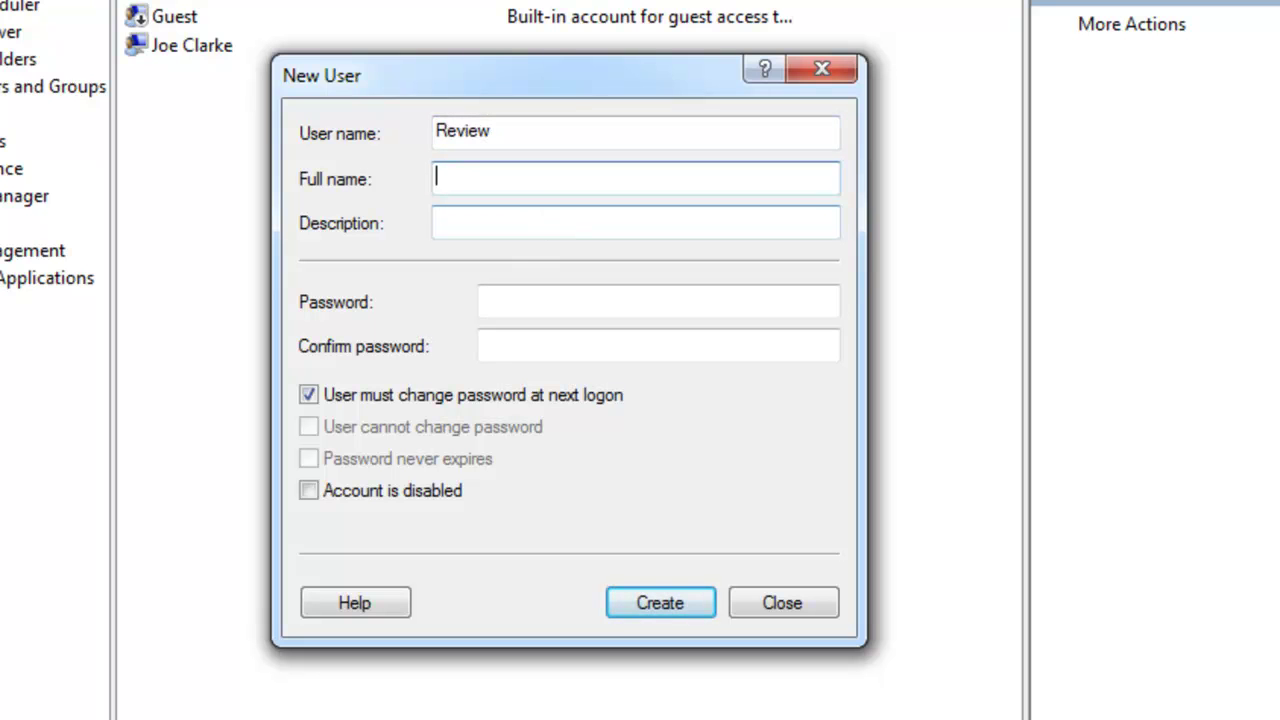
{"action": "type", "text": "Review"}
- Set its password as unchangeable and never-expiring, no change at next logon, and create the account
{"action": "left_click", "coordinate": [436, 222]}
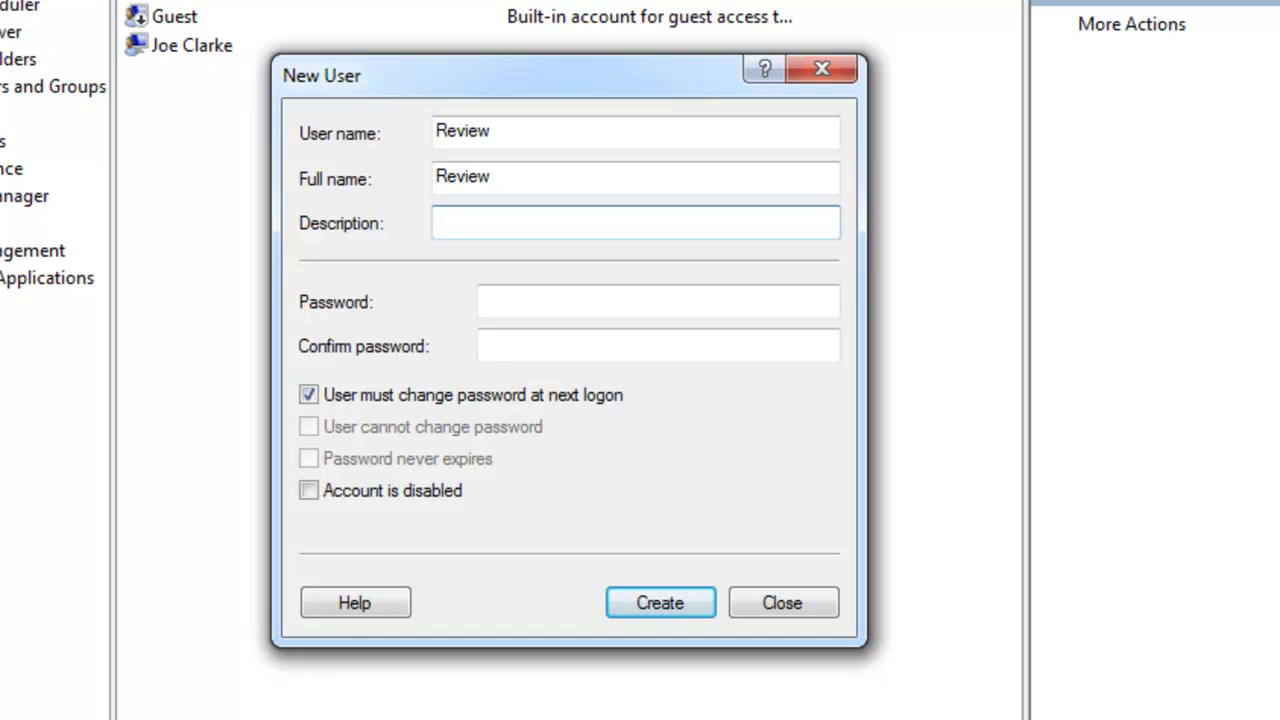
{"action": "left_click", "coordinate": [482, 300]}
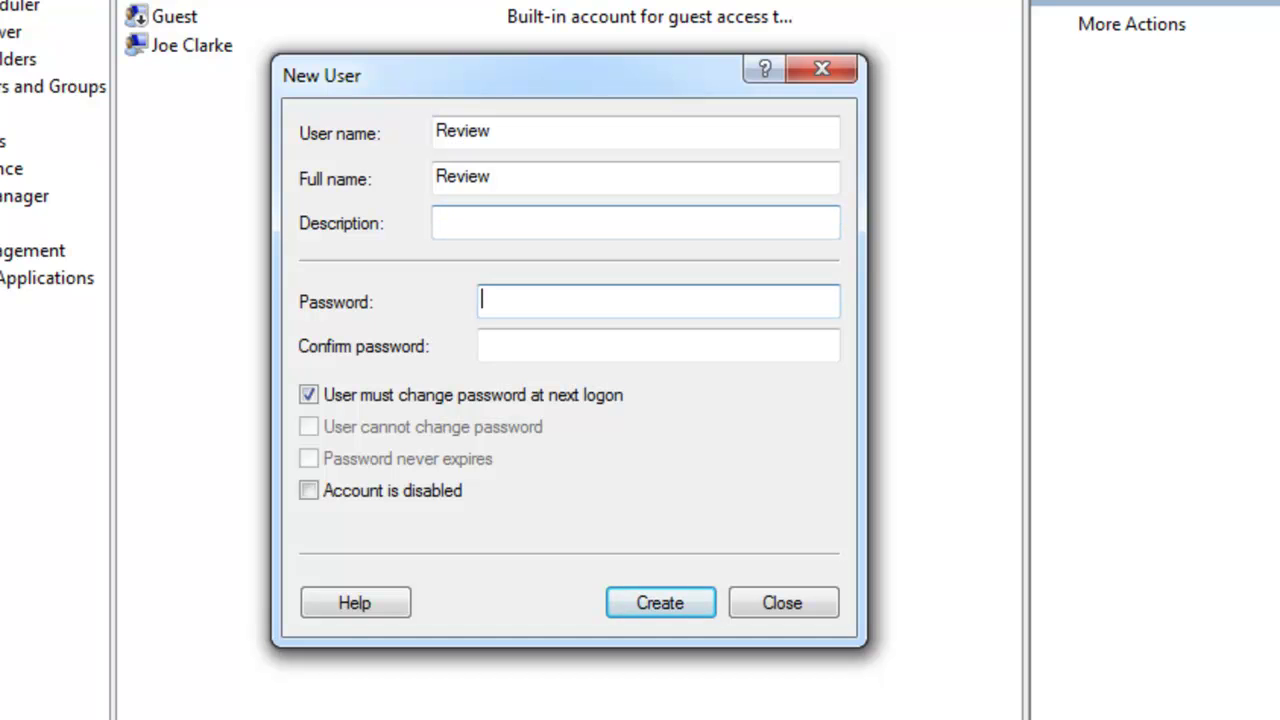
{"action": "type", "text": "••••••••"}
{"action": "left_click", "coordinate": [484, 345]}
{"action": "type", "text": "••••••••"}
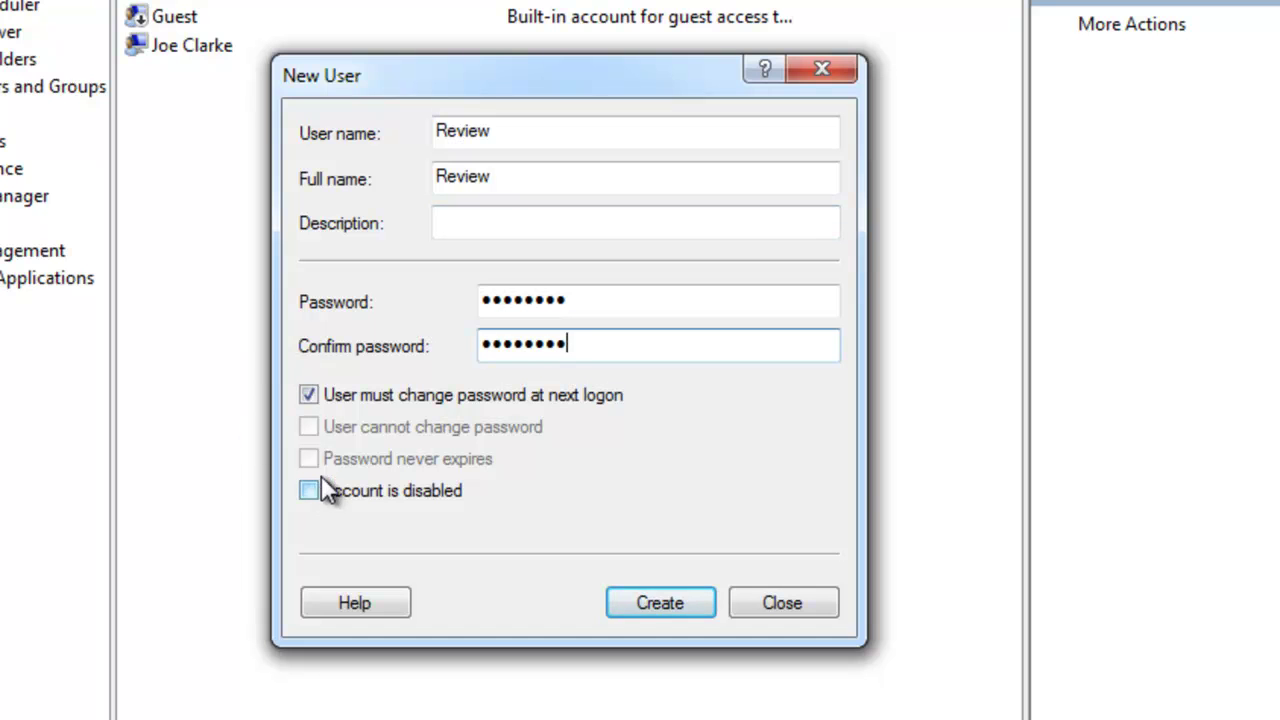
{"action": "left_click", "coordinate": [307, 394]}
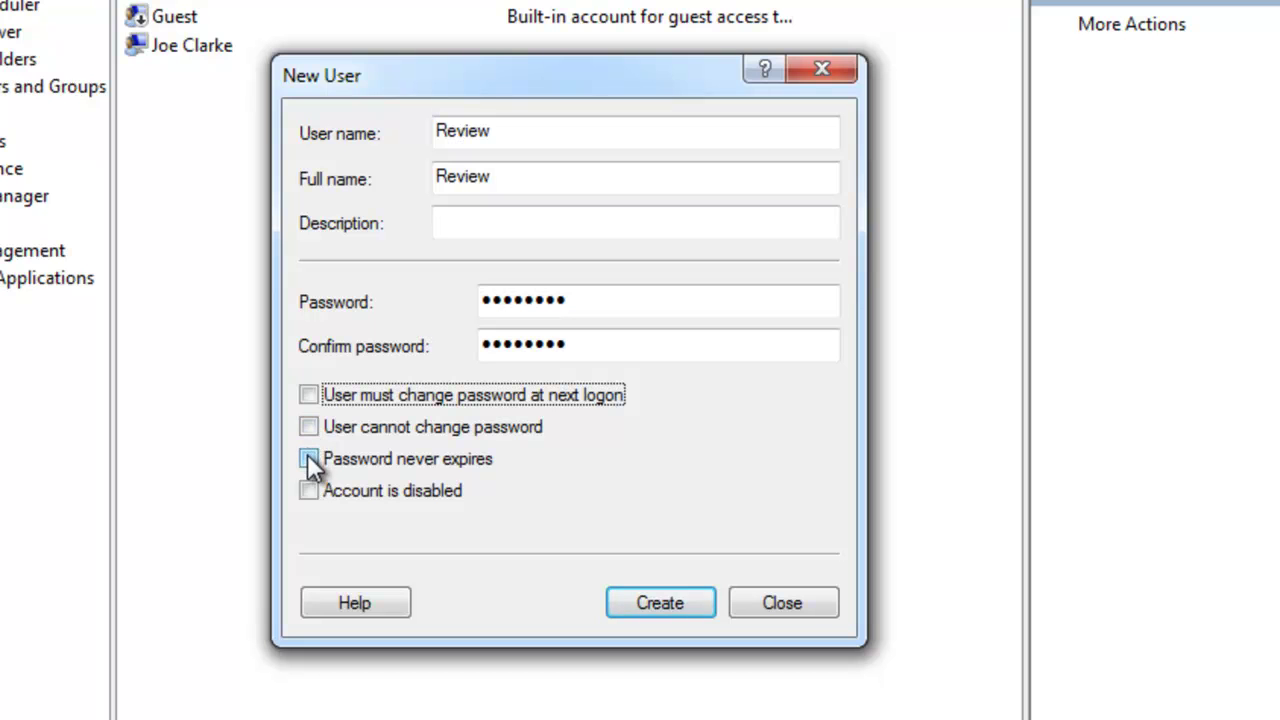
{"action": "left_click", "coordinate": [310, 425]}
{"action": "left_click", "coordinate": [310, 455]}
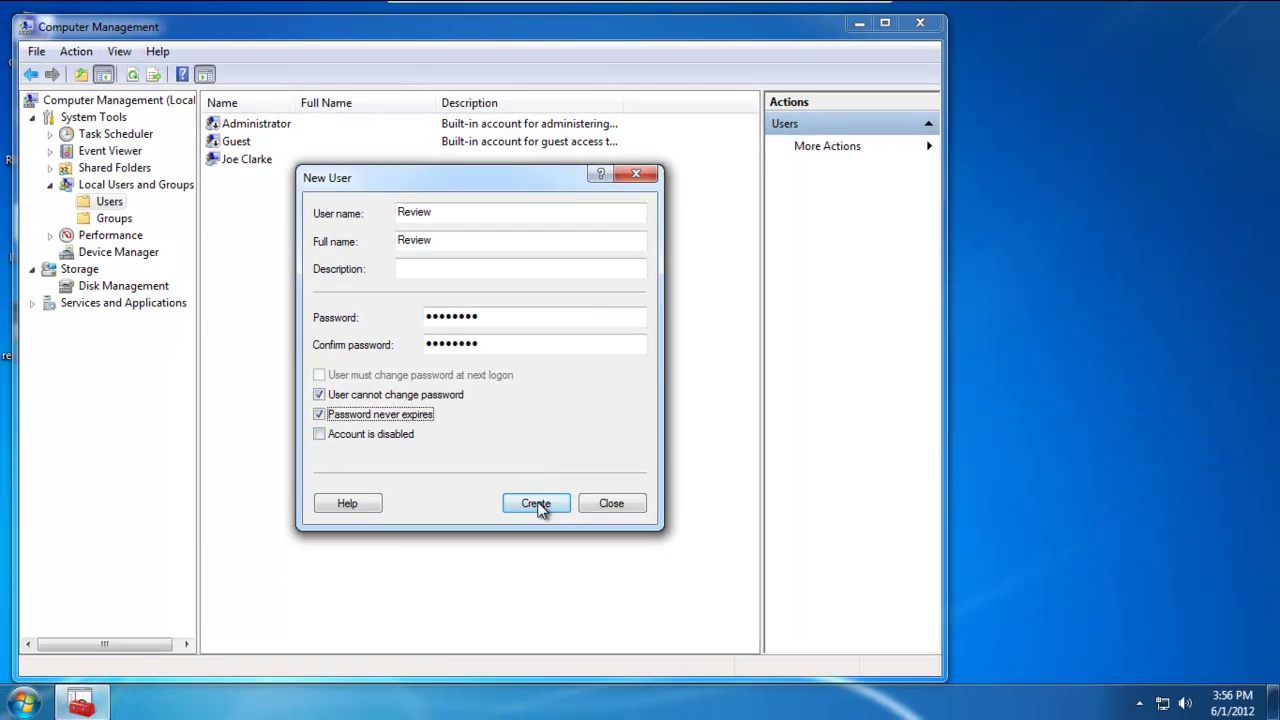
{"action": "left_click", "coordinate": [660, 602]}
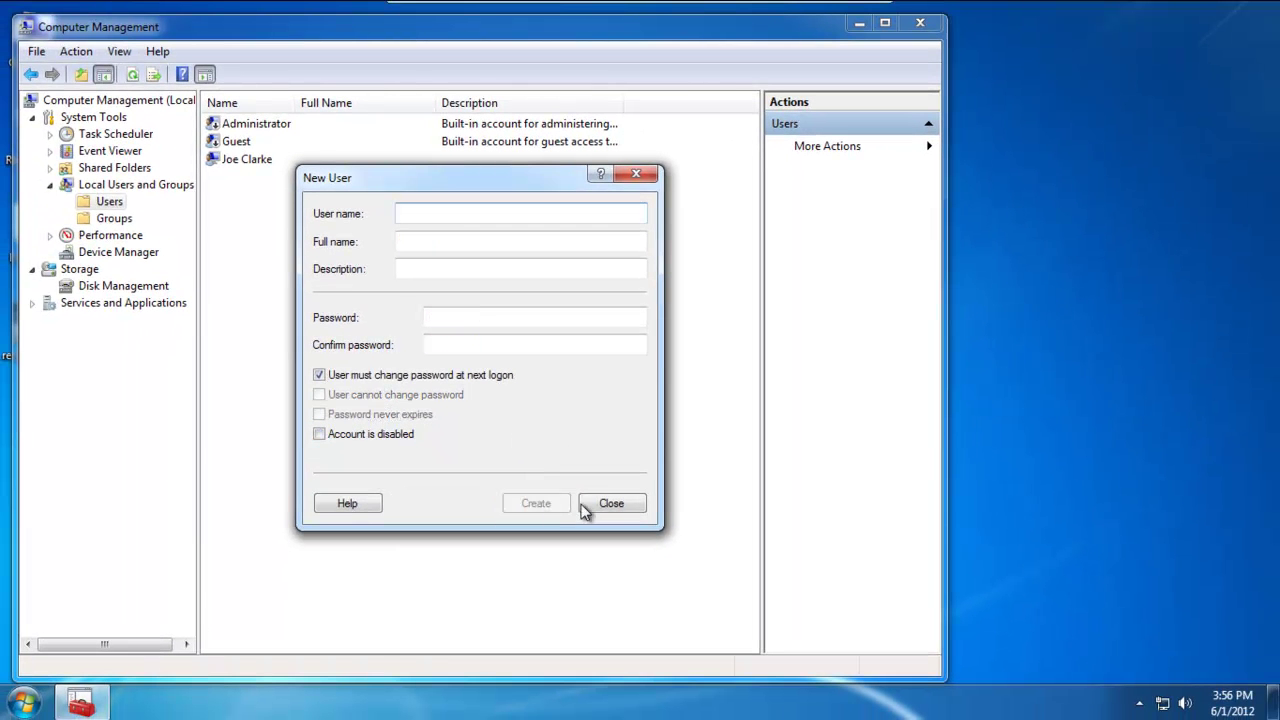
- Close the New User form and the Computer Management window
{"action": "left_click", "coordinate": [606, 503]}
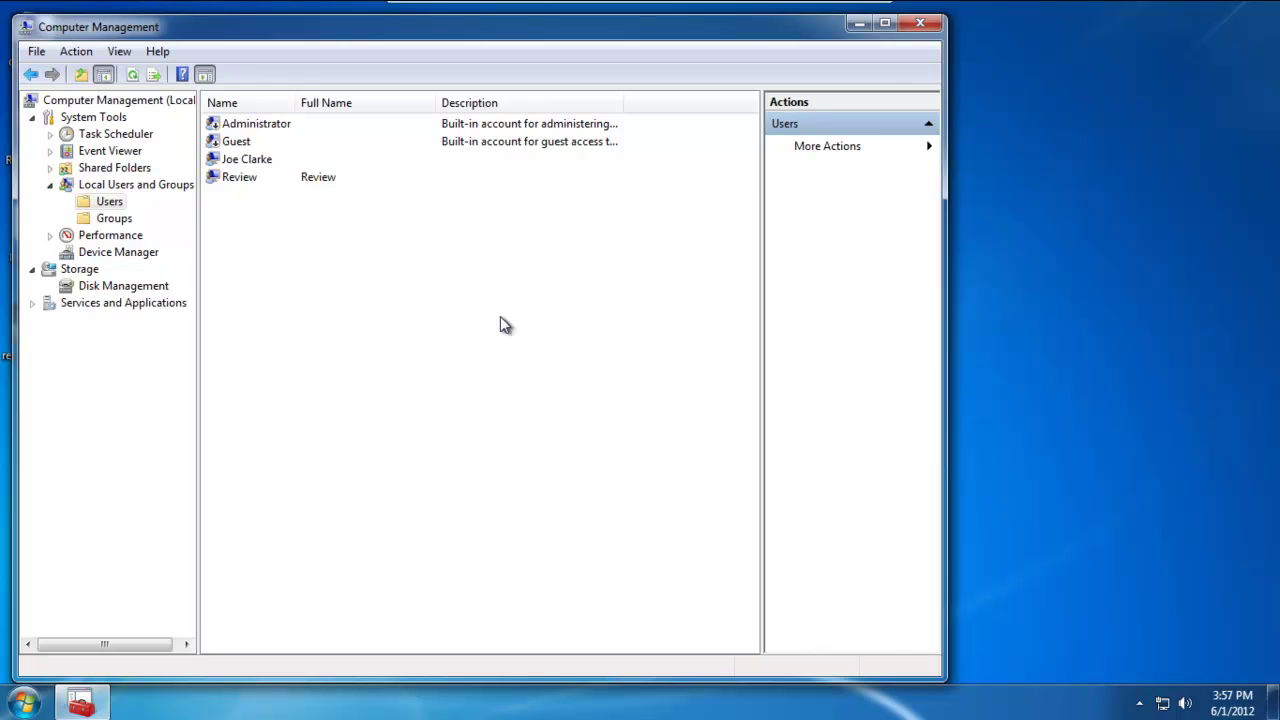
{"action": "left_click", "coordinate": [922, 24]}
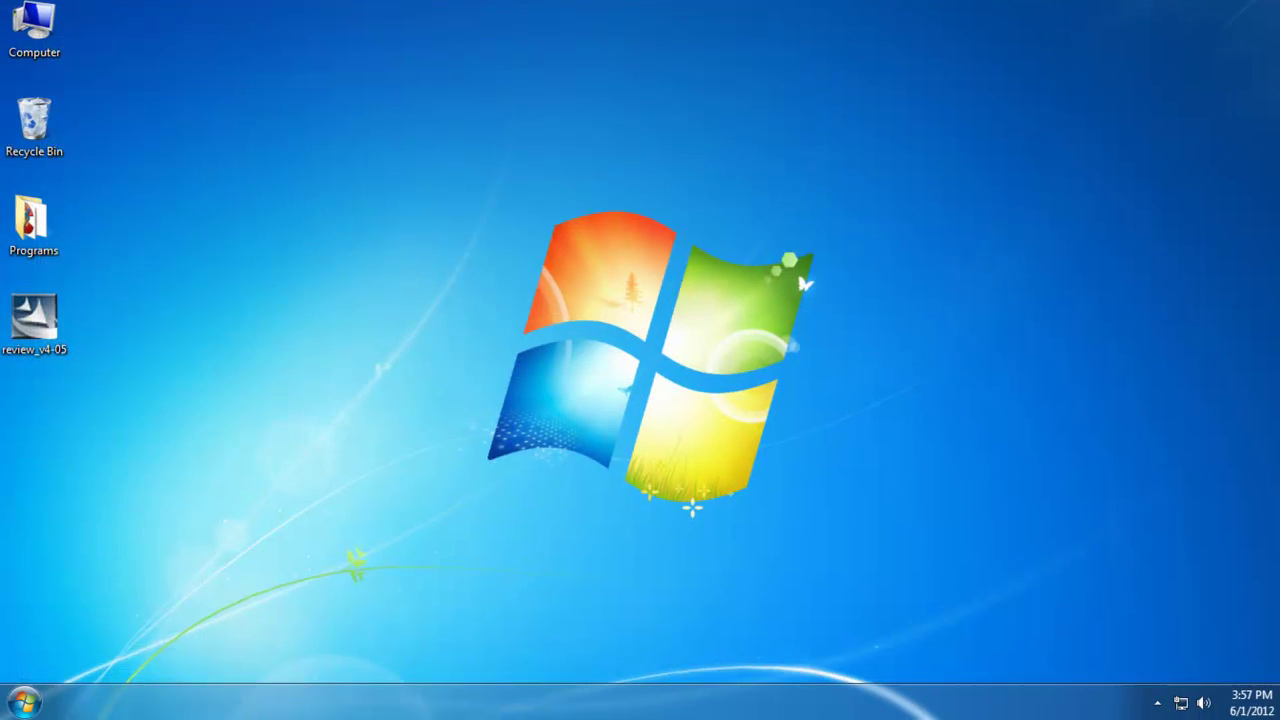
- Search the Start menu for secpol.msc and open Local Security Policy
{"action": "left_click", "coordinate": [25, 704]}
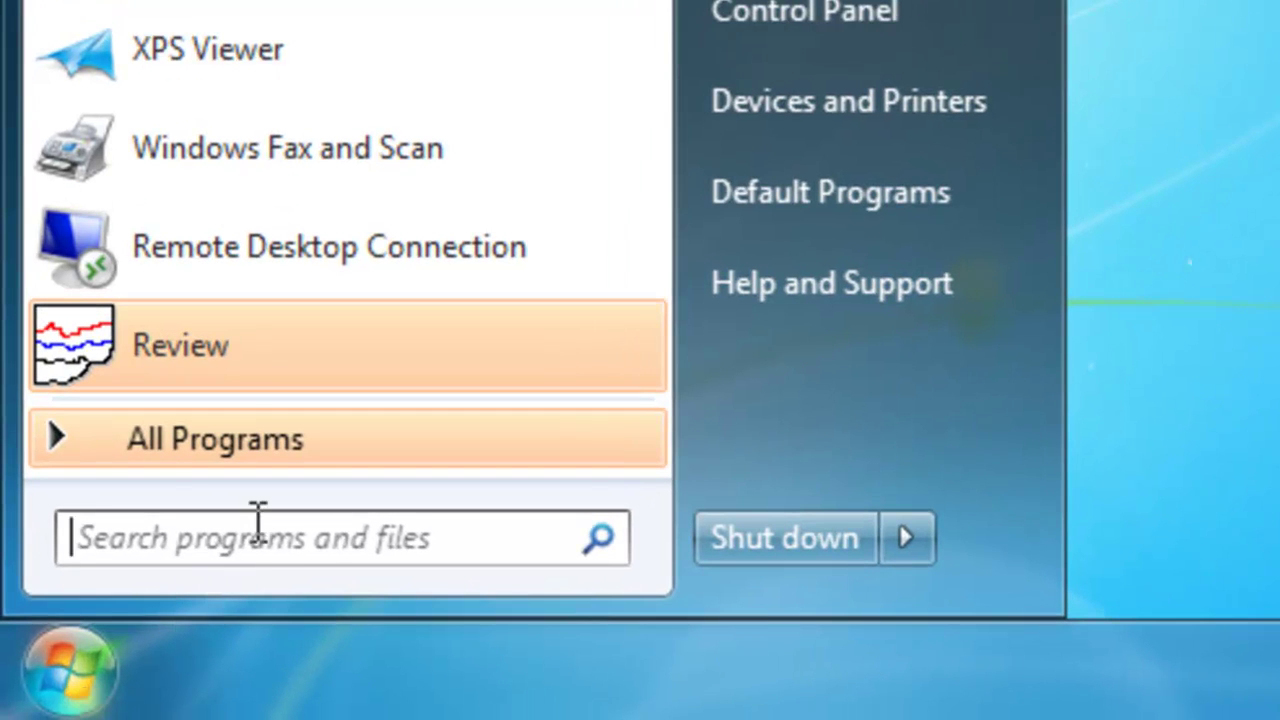
{"action": "type", "text": "s"}
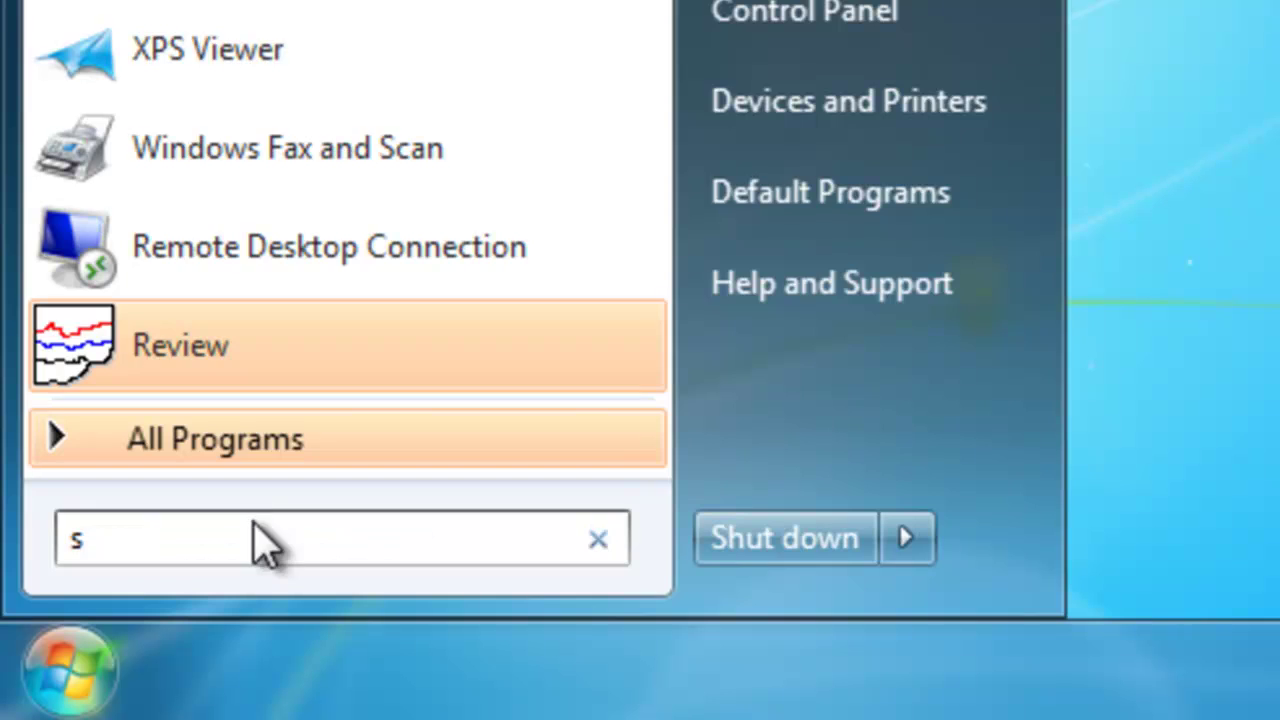
{"action": "type", "text": "ecpol"}
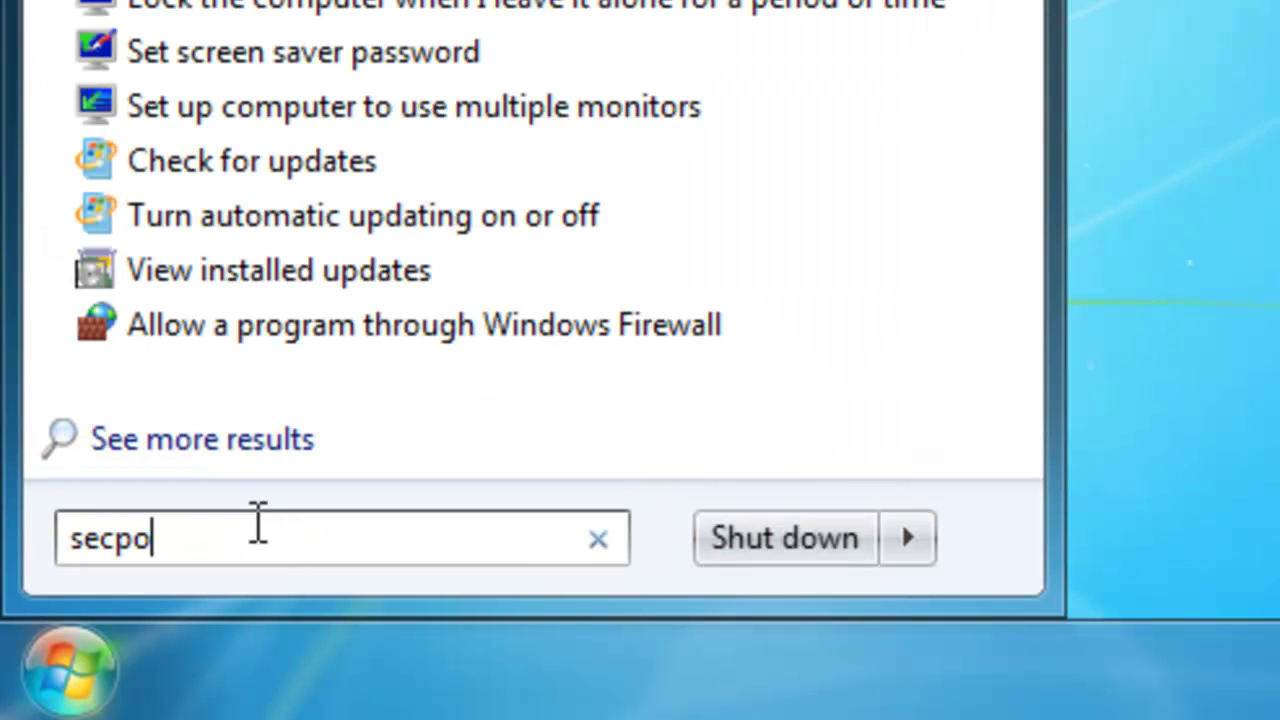
{"action": "type", "text": ".msc"}
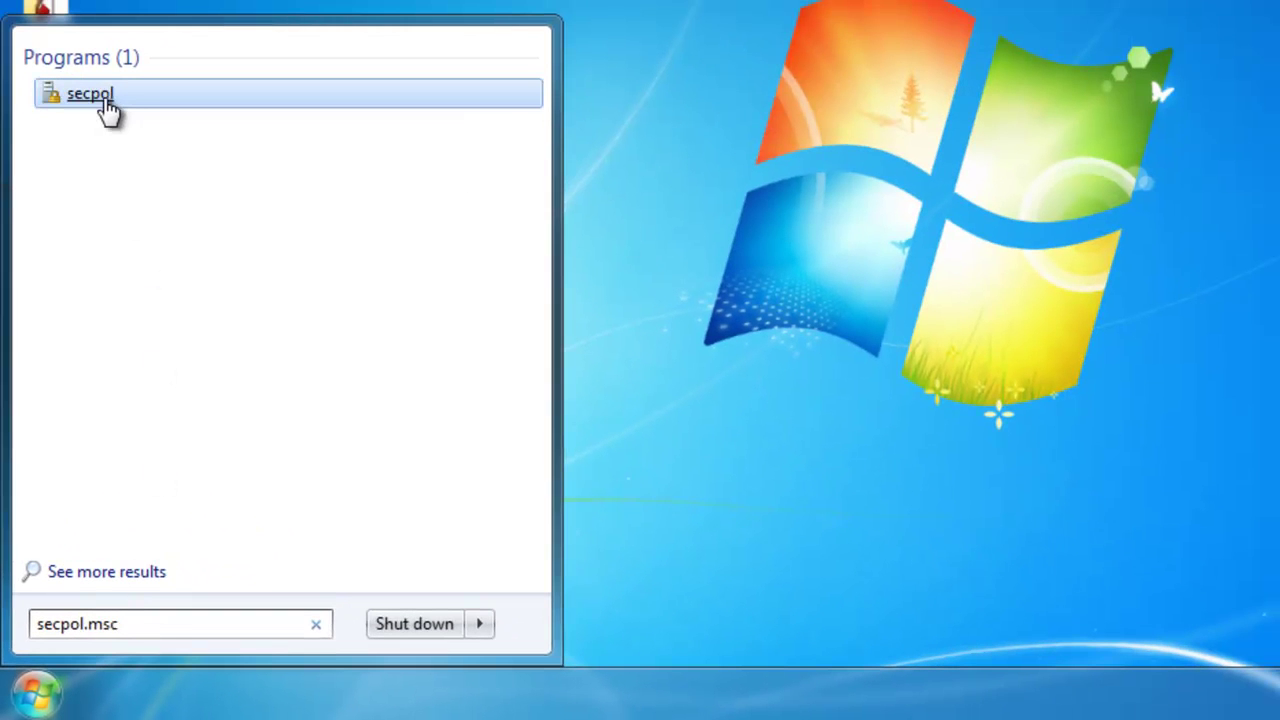
{"action": "left_click", "coordinate": [107, 105]}
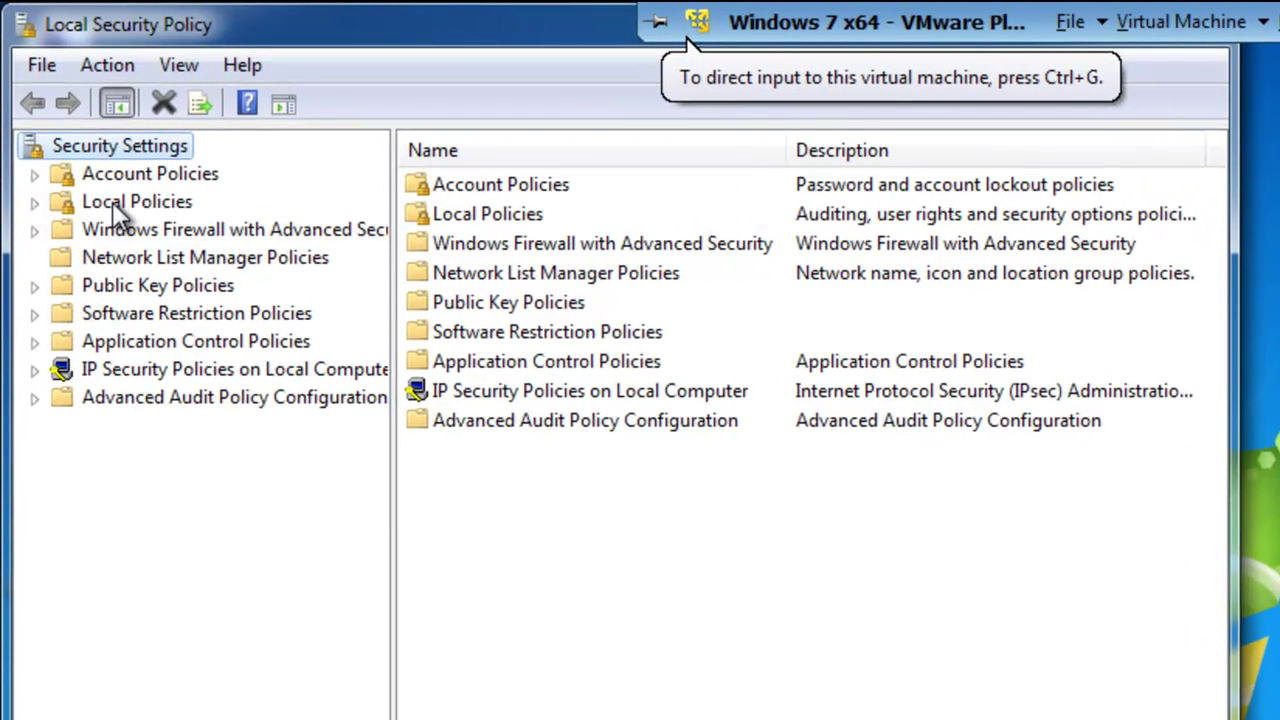
- Expand the Local Policies node in the Security Settings tree
{"action": "left_click", "coordinate": [35, 203]}
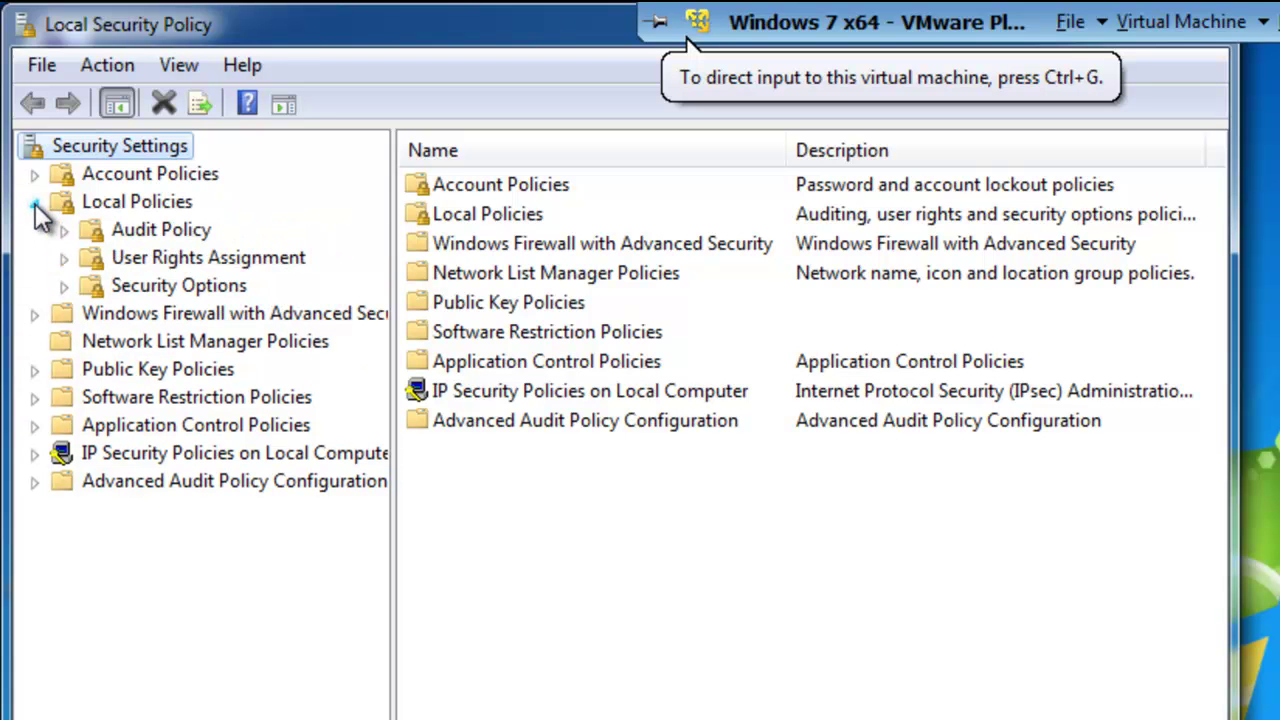
- Show the User Rights Assignment policies and right-click the Log on as a service policy
{"action": "left_click", "coordinate": [168, 256]}
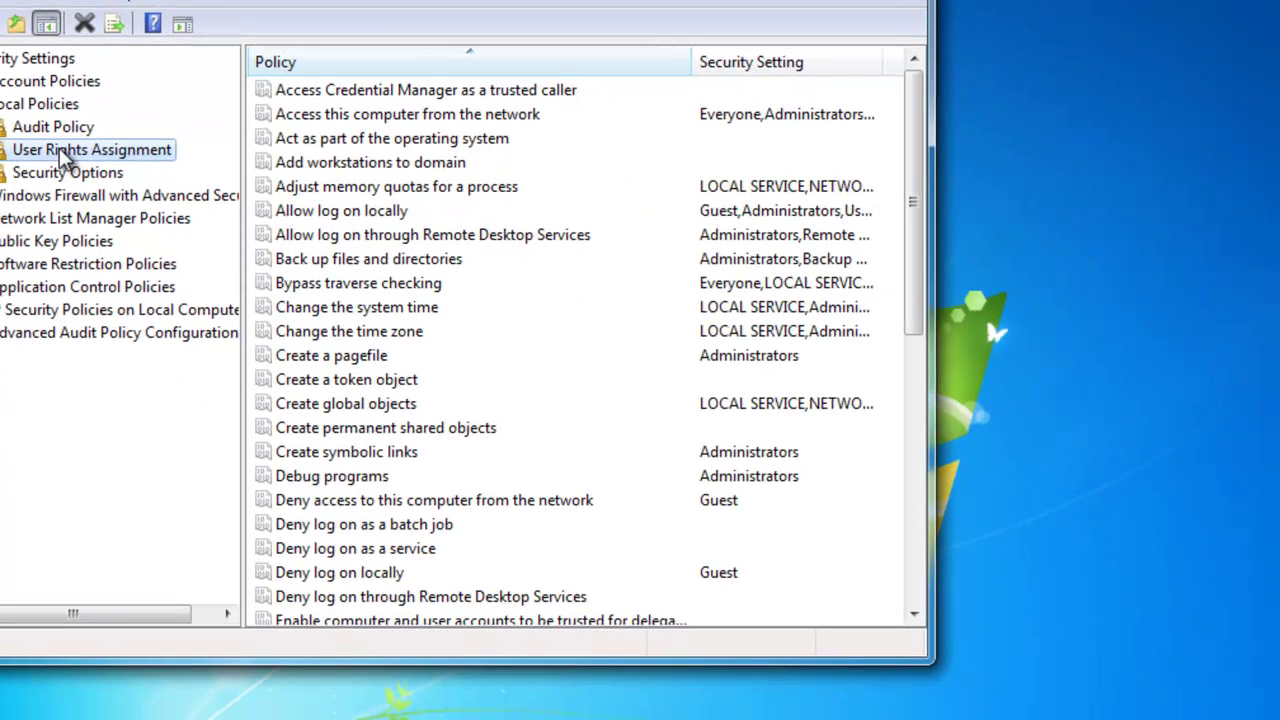
{"action": "mouse_move", "coordinate": [903, 663]}
{"action": "left_mouse_down"}
{"action": "mouse_move", "coordinate": [910, 718]}
{"action": "mouse_move", "coordinate": [917, 678]}
{"action": "left_mouse_up"}
{"action": "left_click_drag", "start_coordinate": [915, 233], "coordinate": [912, 400]}
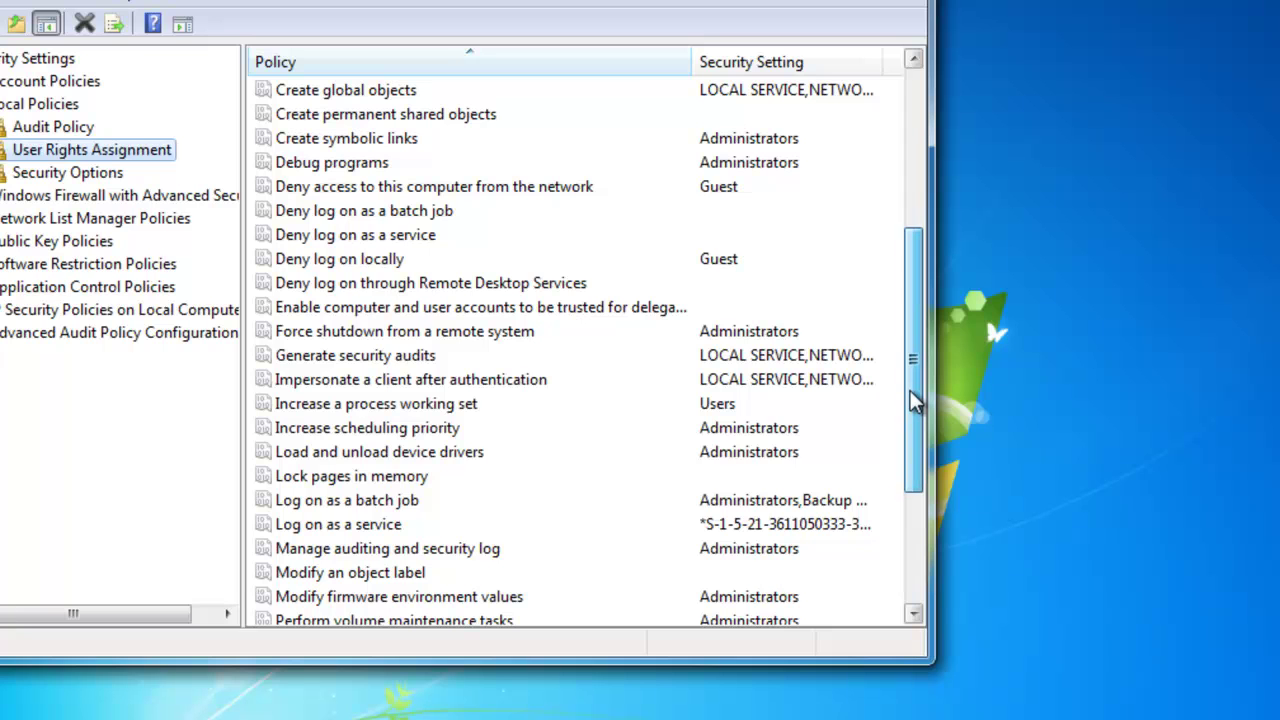
{"action": "left_click_drag", "start_coordinate": [913, 400], "coordinate": [913, 400]}
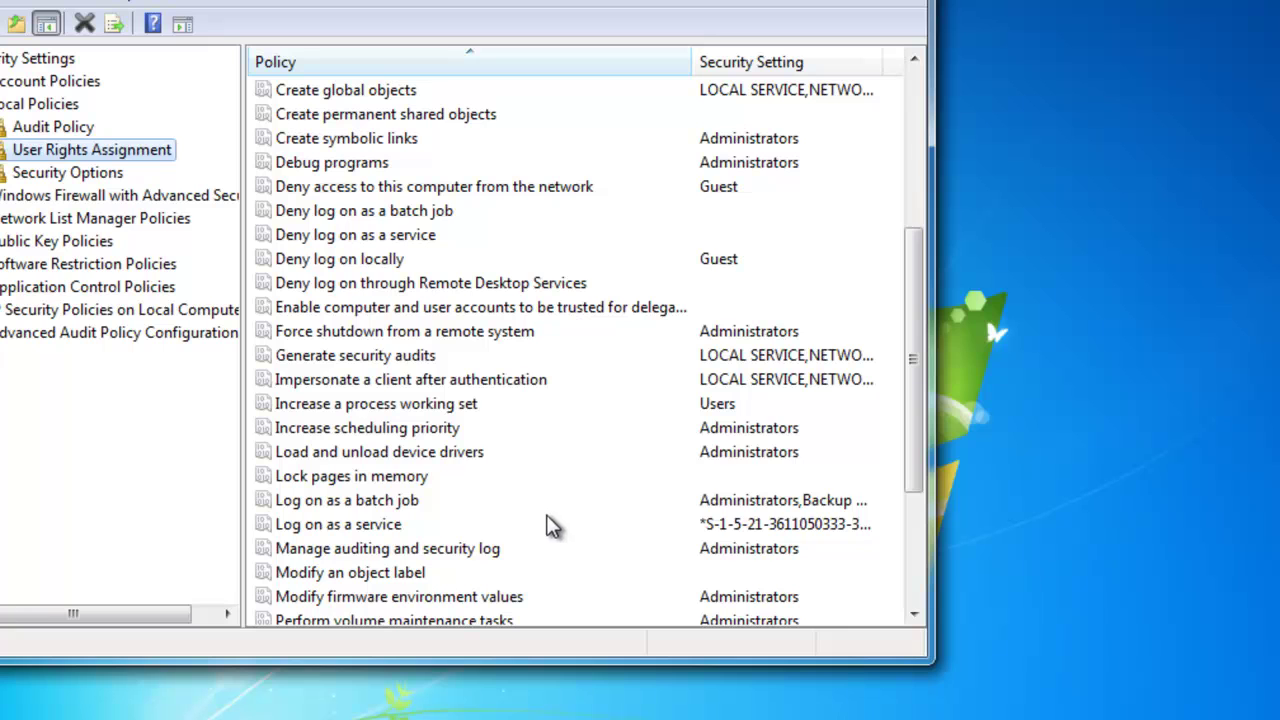
{"action": "left_click", "coordinate": [352, 528]}
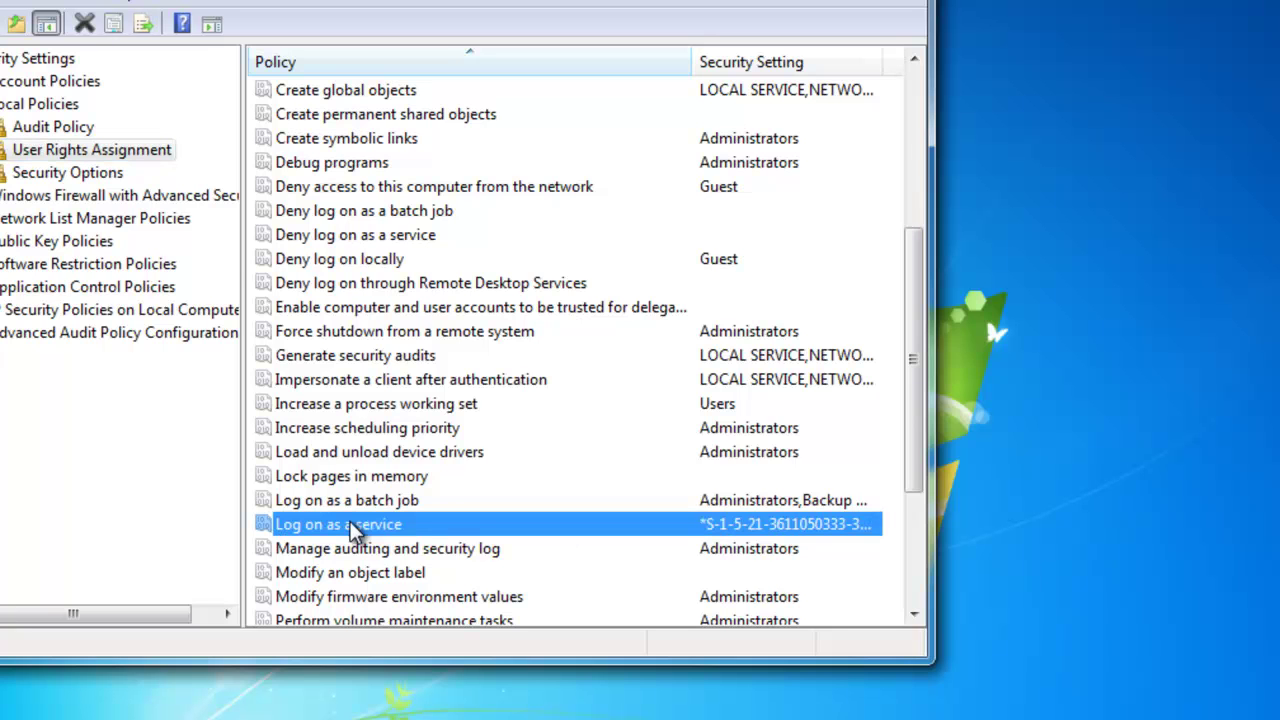
{"action": "right_click", "coordinate": [424, 538]}
- Open the Log on as a service Properties and start Add User or Group on the local computer
{"action": "left_click", "coordinate": [428, 544]}
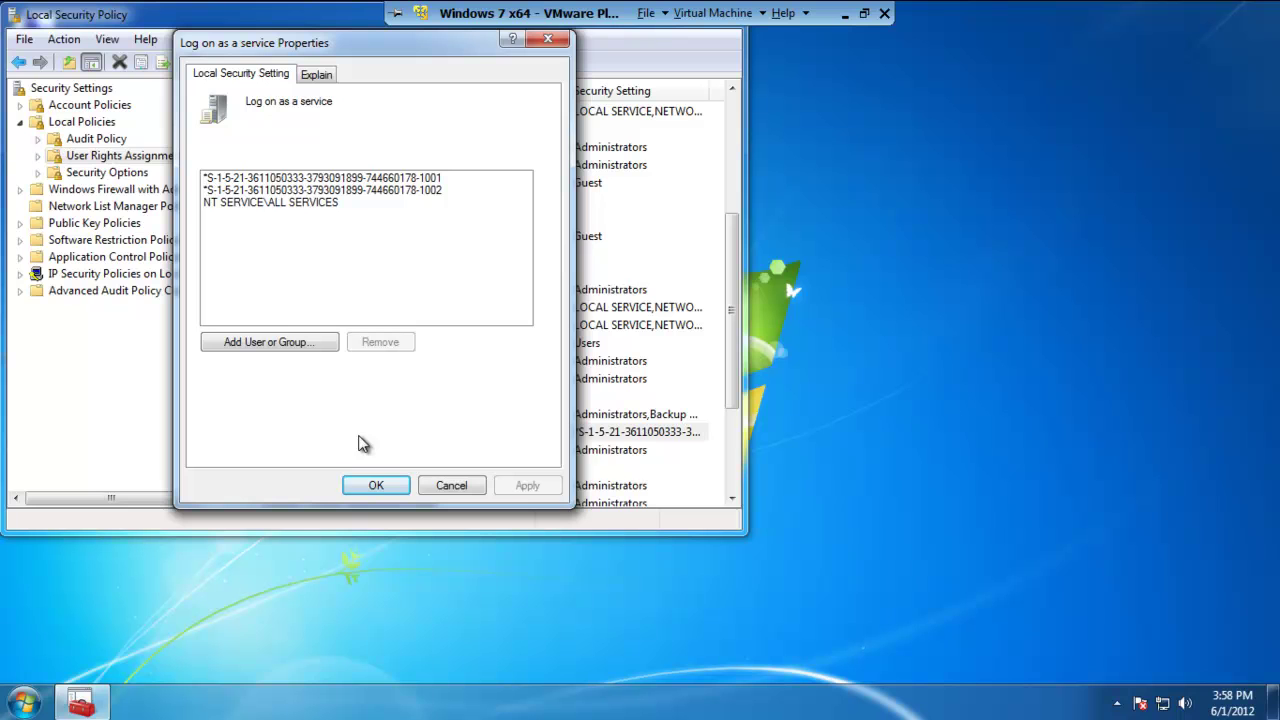
{"action": "left_click", "coordinate": [300, 341]}
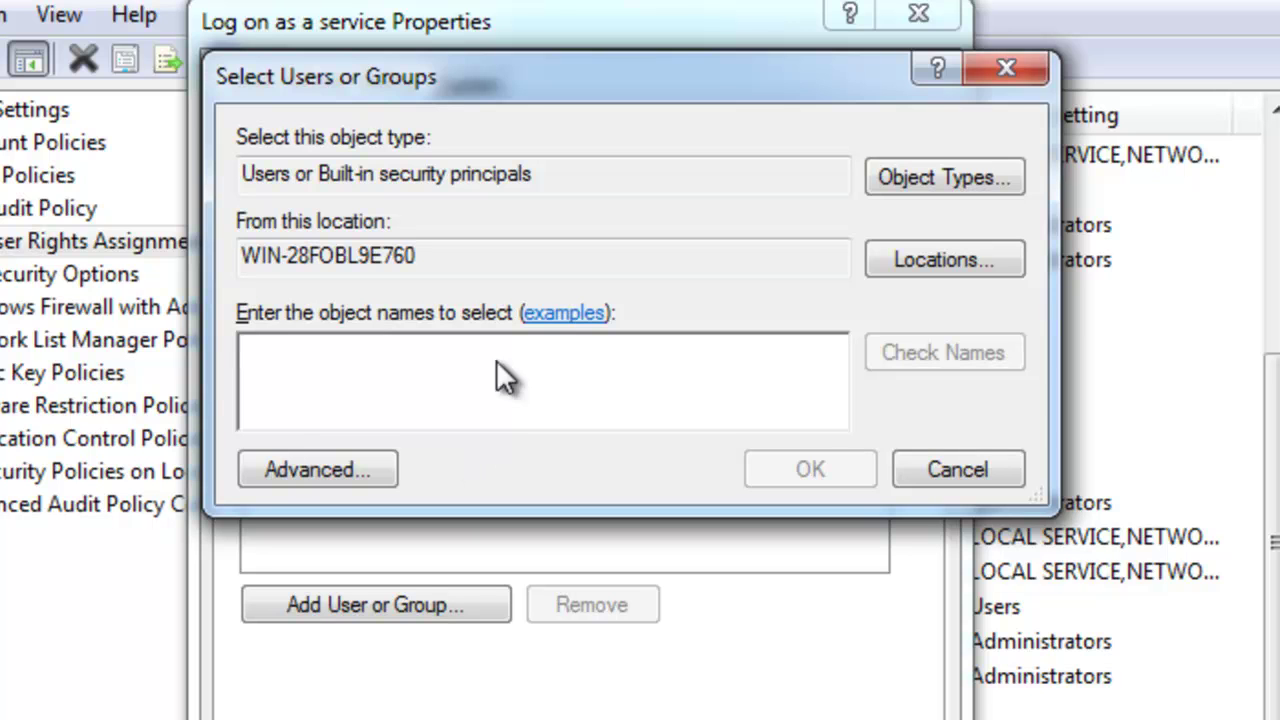
{"action": "left_click_drag", "start_coordinate": [437, 257], "coordinate": [172, 262]}
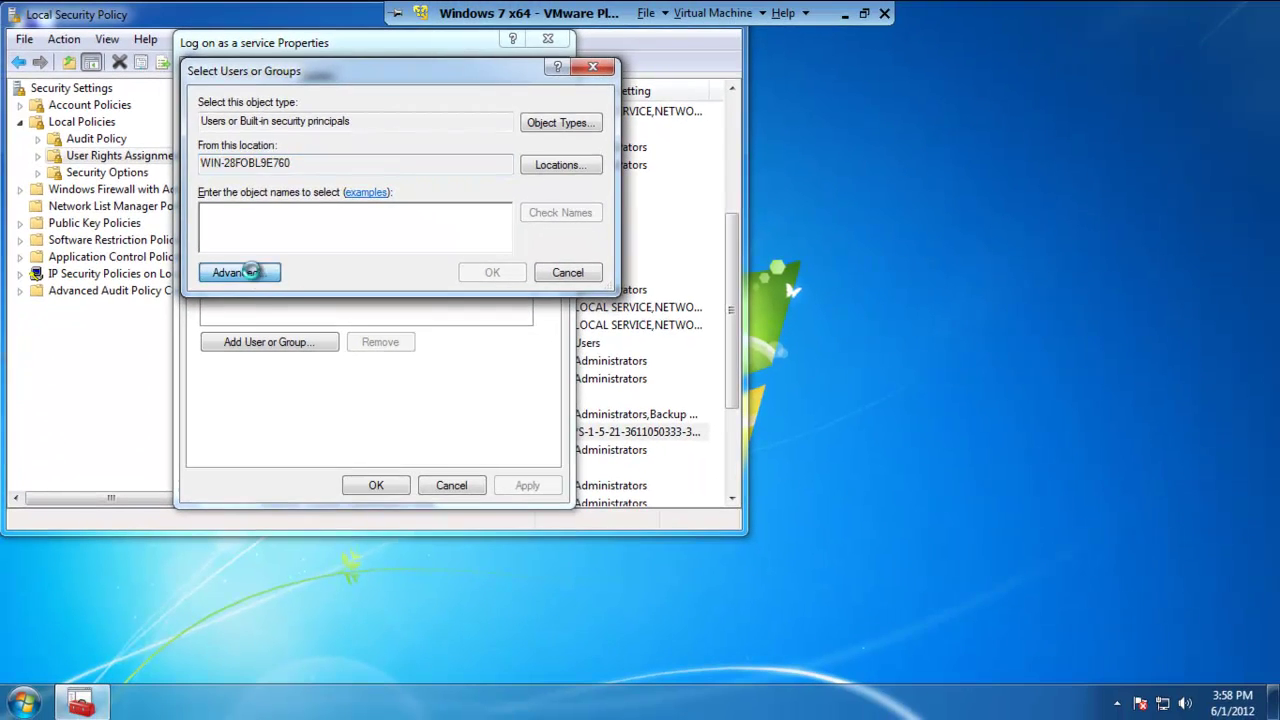
- Use Advanced search to list all local users and groups and select the Review account
{"action": "left_click", "coordinate": [340, 463]}
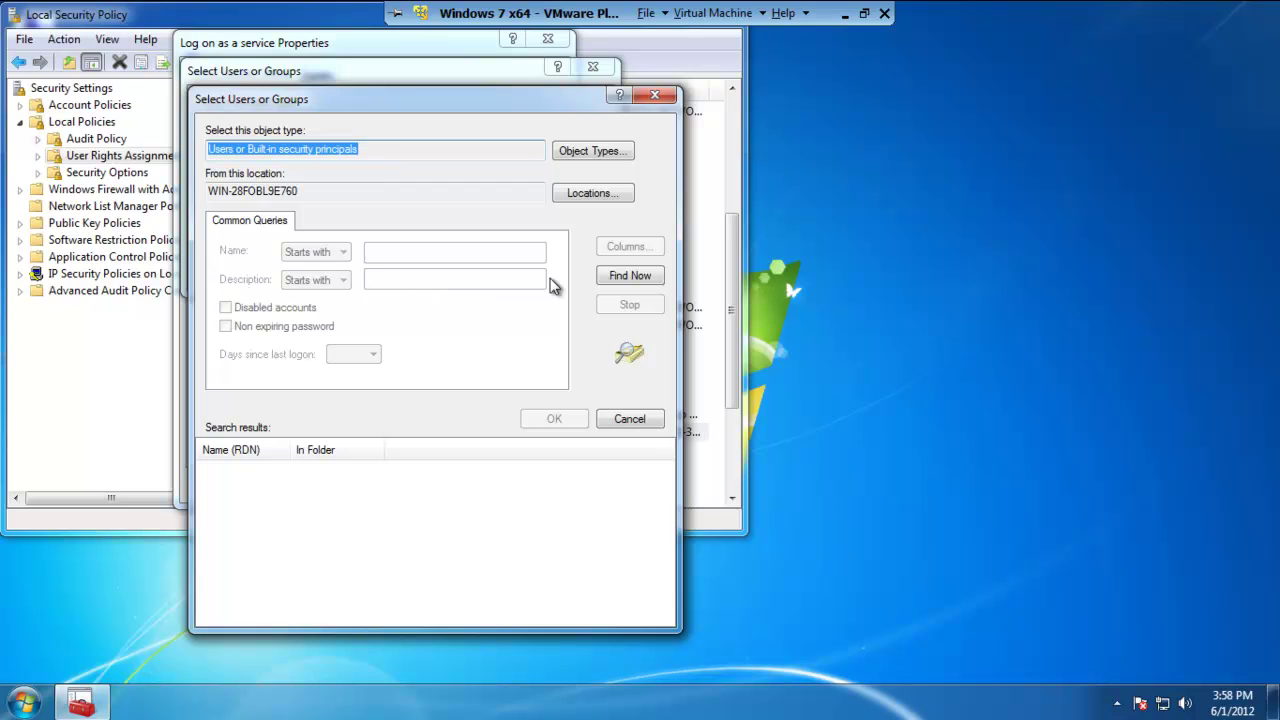
{"action": "left_click", "coordinate": [621, 280]}
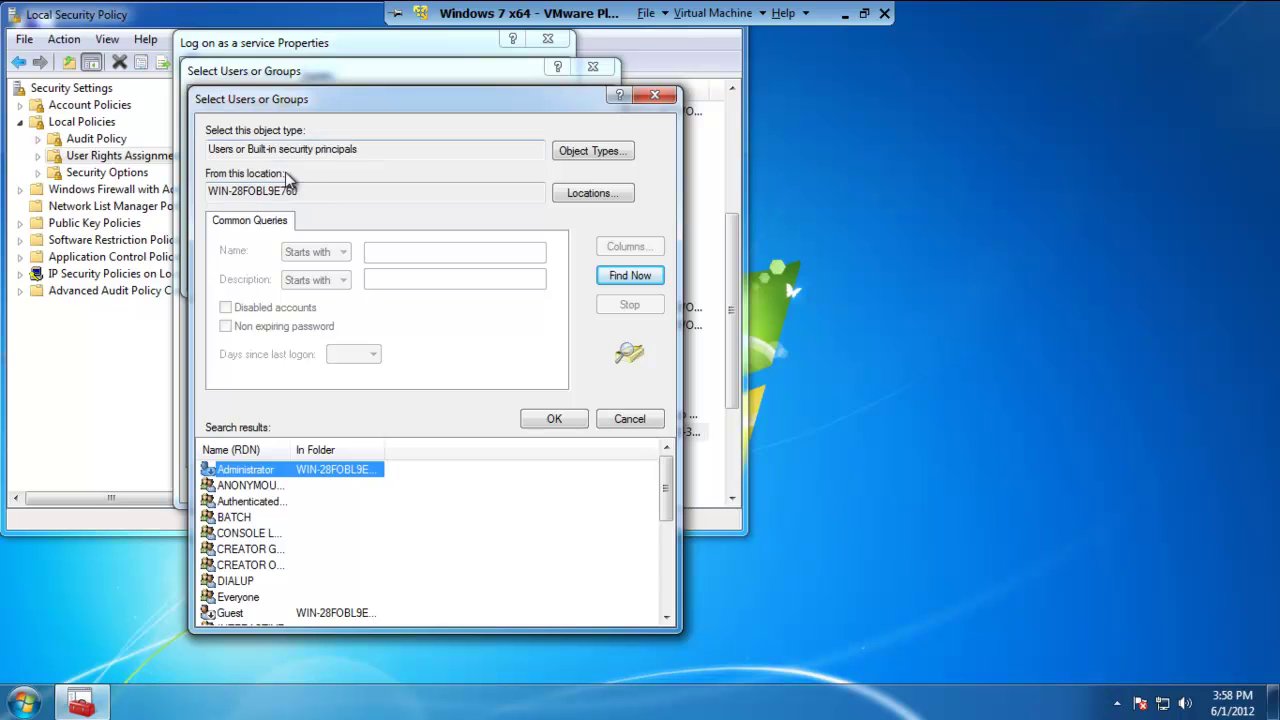
{"action": "left_click_drag", "start_coordinate": [309, 187], "coordinate": [192, 192]}
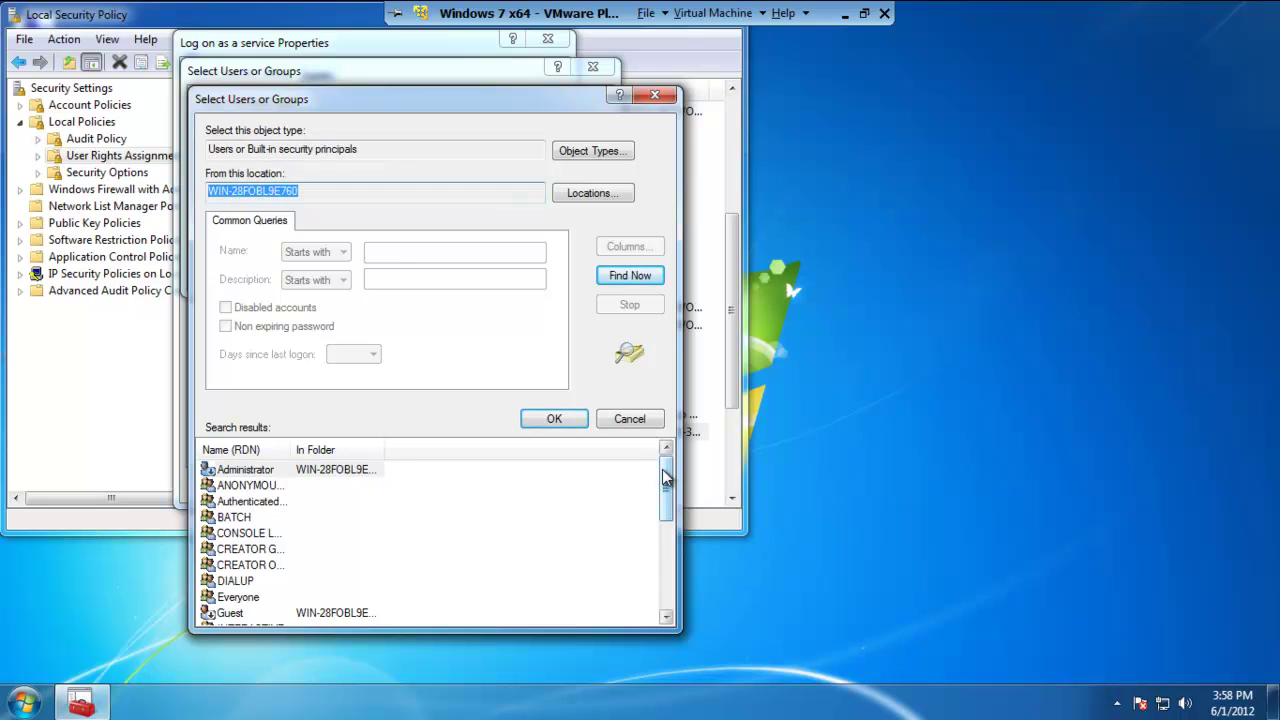
{"action": "left_click_drag", "start_coordinate": [664, 474], "coordinate": [660, 567]}
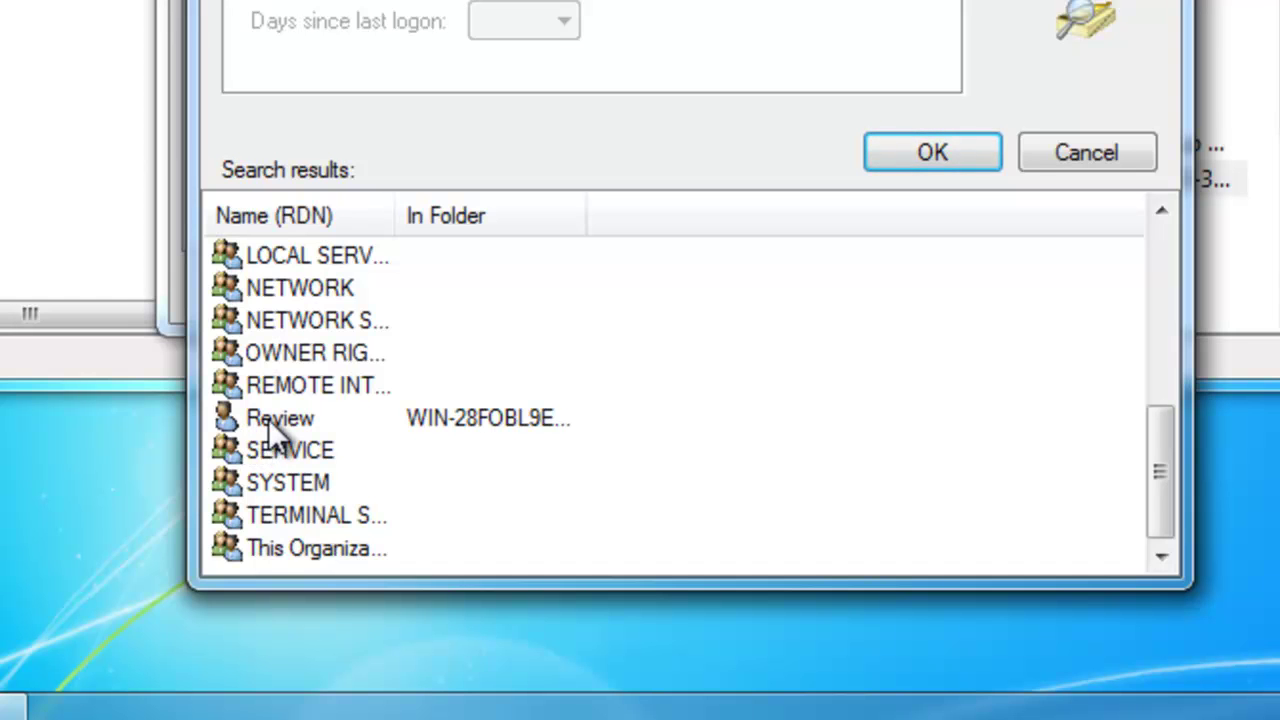
{"action": "left_click", "coordinate": [268, 418]}
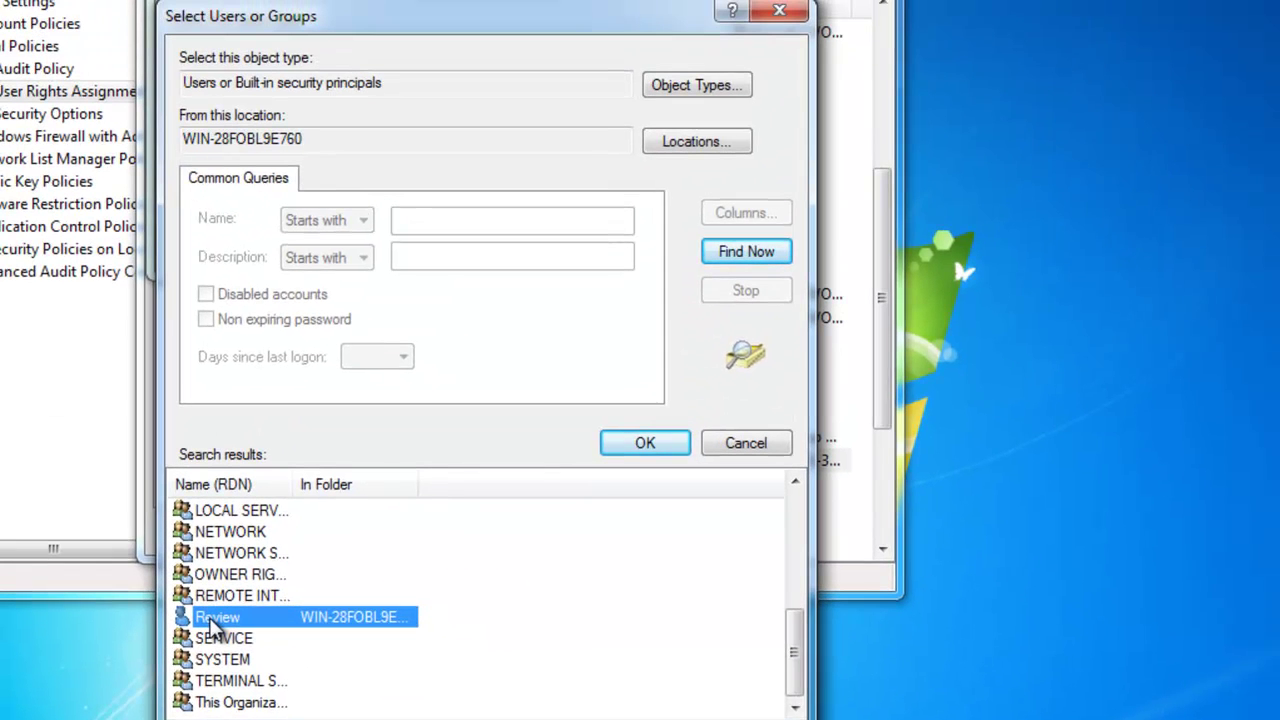
- Add Review to the Log on as a service right and save the properties
{"action": "left_click", "coordinate": [672, 450]}
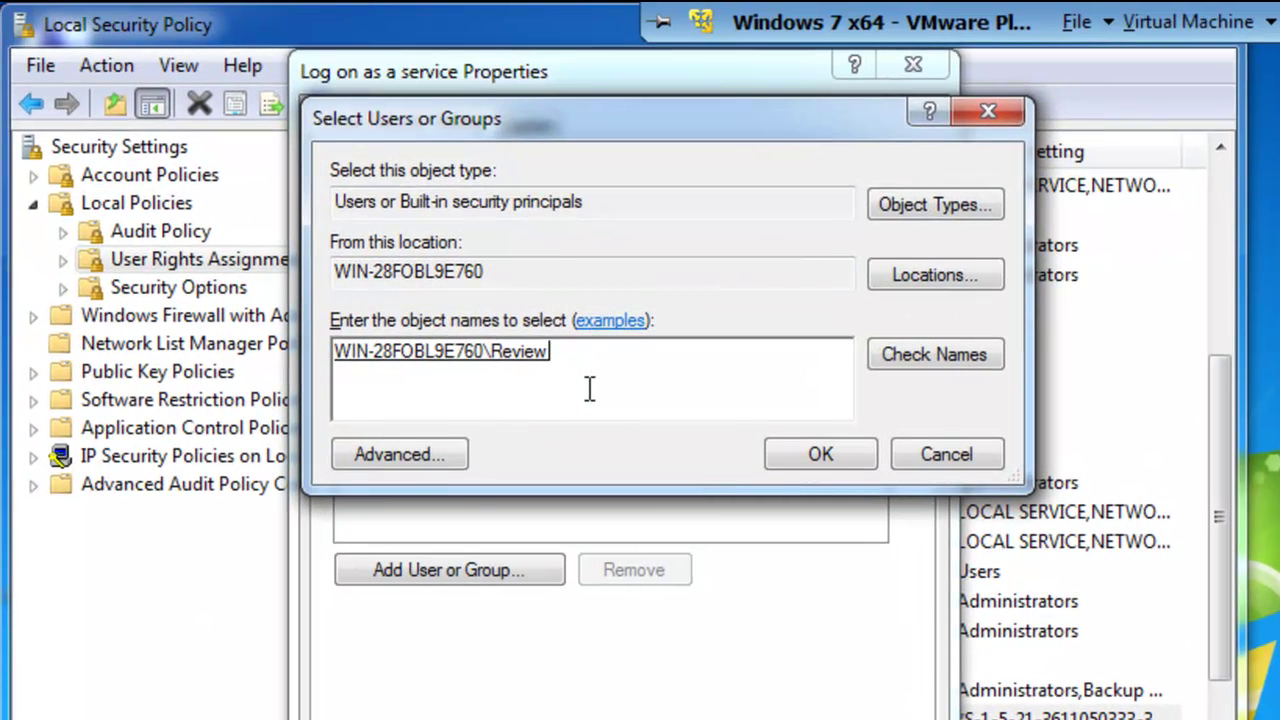
{"action": "left_click", "coordinate": [827, 454]}
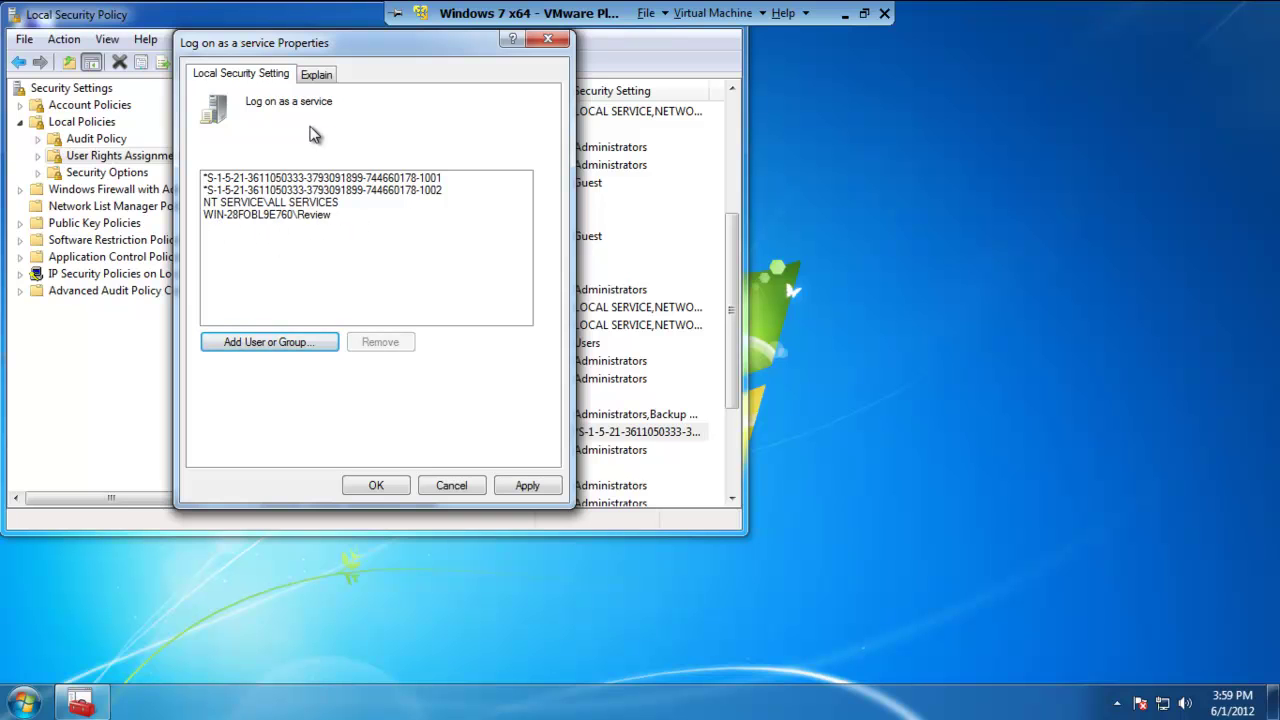
{"action": "left_click", "coordinate": [381, 486]}
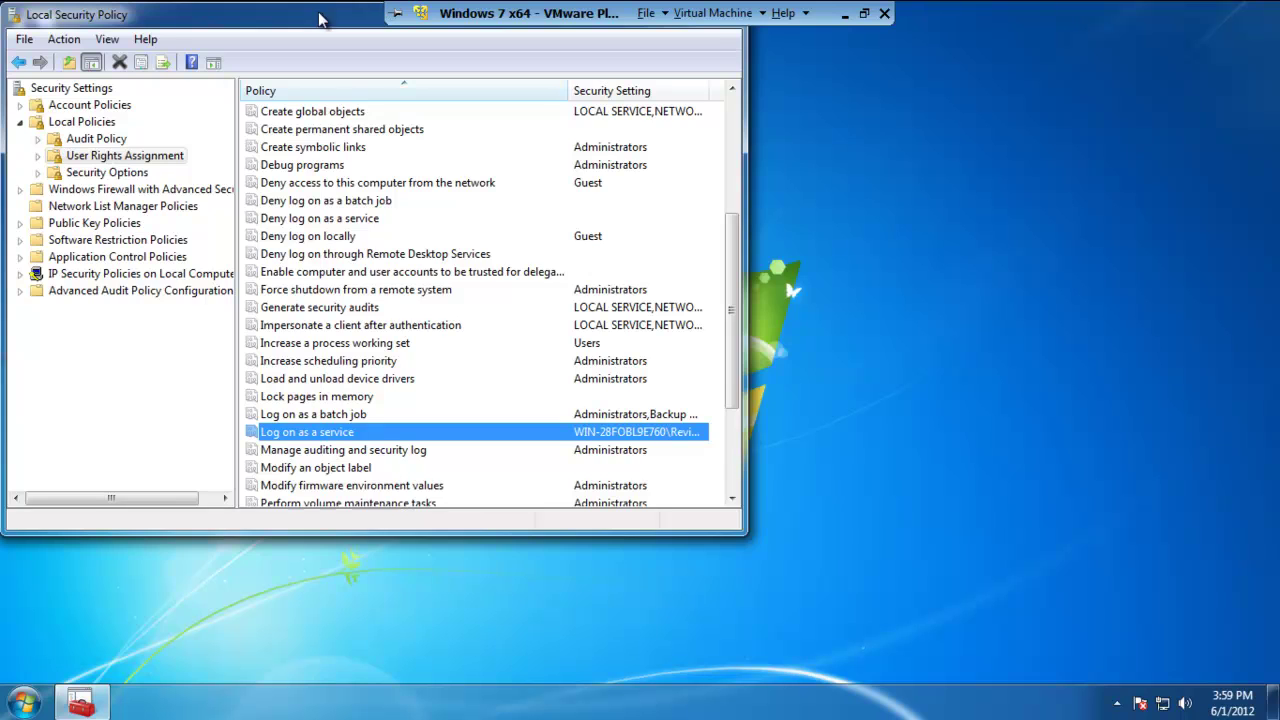
{"action": "left_click_drag", "start_coordinate": [320, 18], "coordinate": [380, 65]}
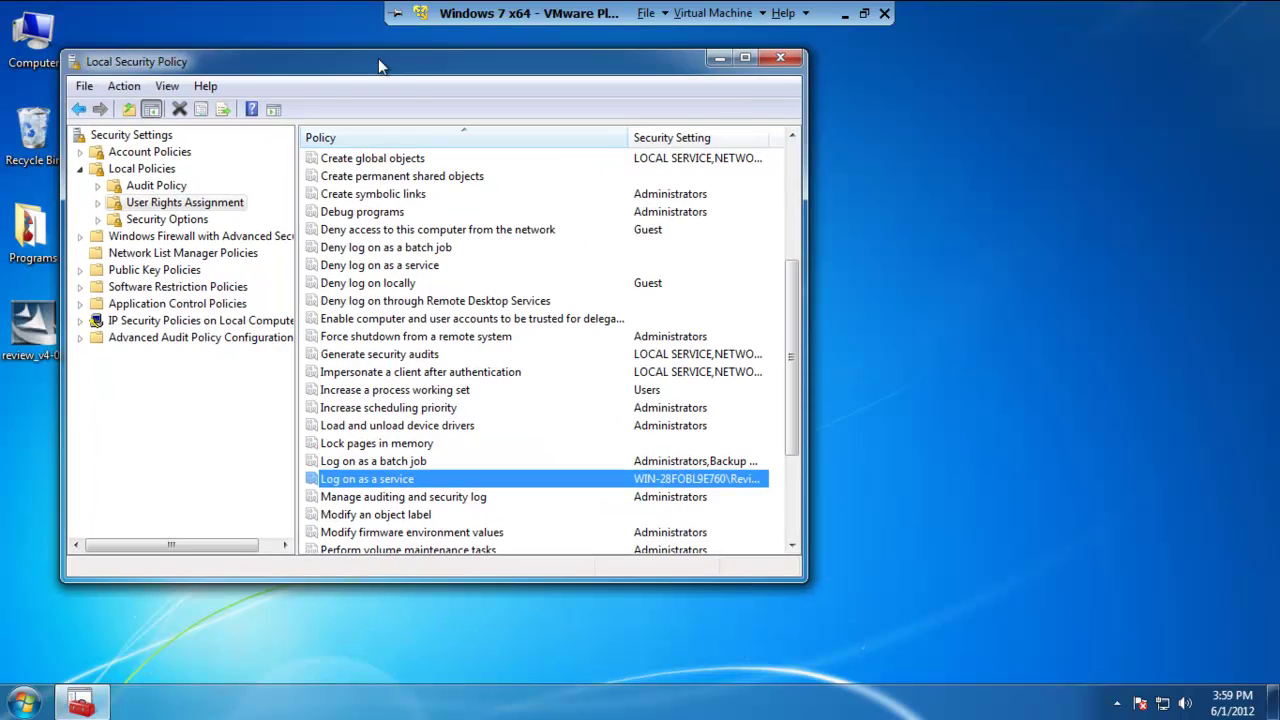
- Close Local Security Policy and open Control Panel from the Start menu
{"action": "left_click", "coordinate": [783, 60]}
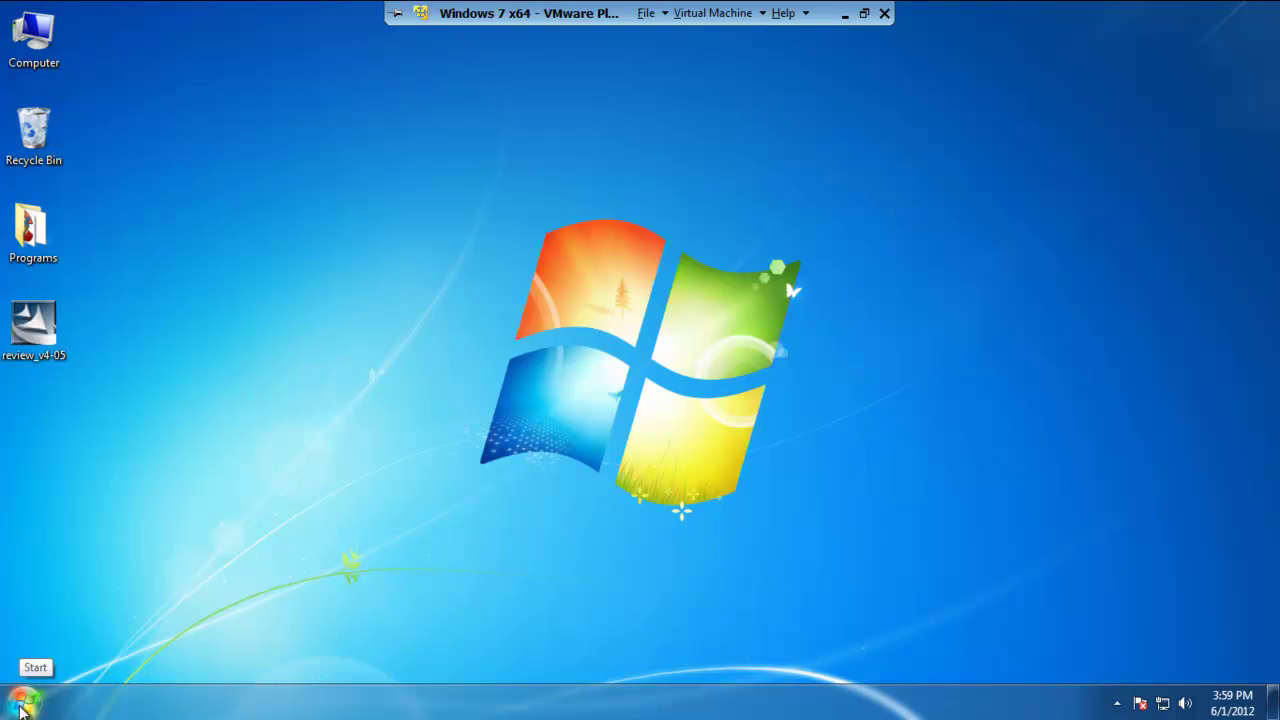
{"action": "left_click", "coordinate": [22, 708]}
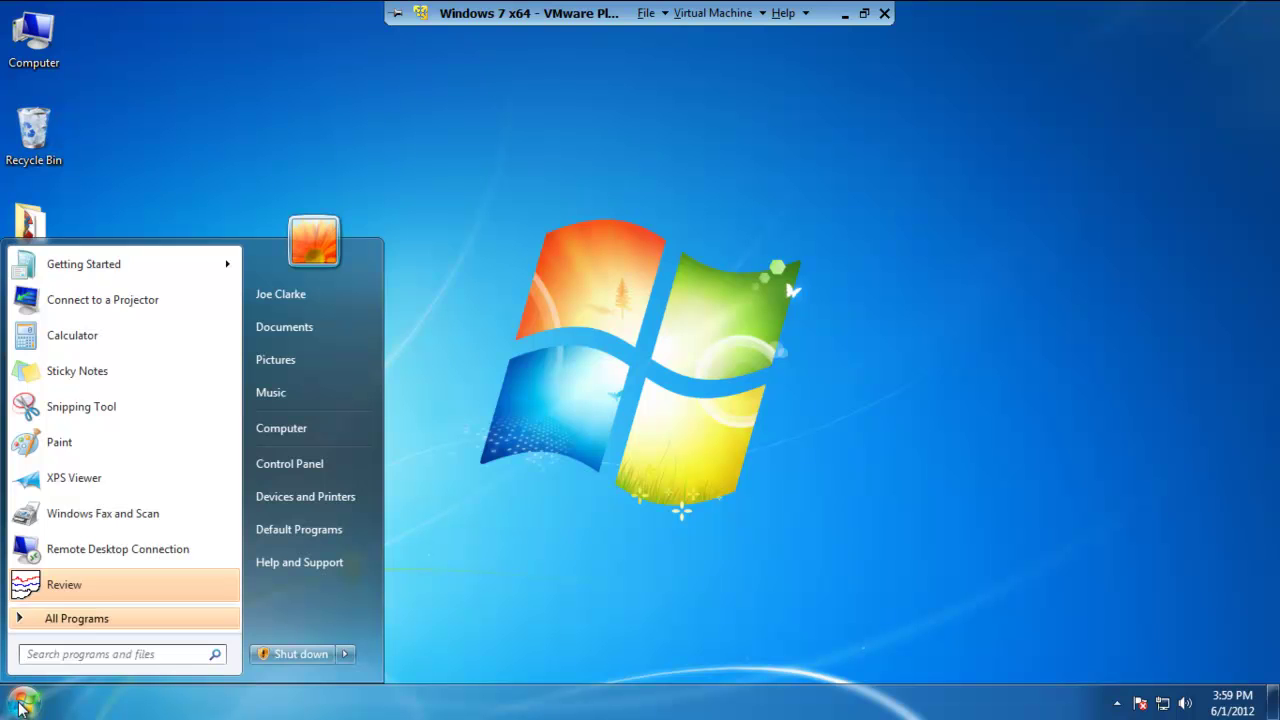
{"action": "left_click", "coordinate": [365, 477]}
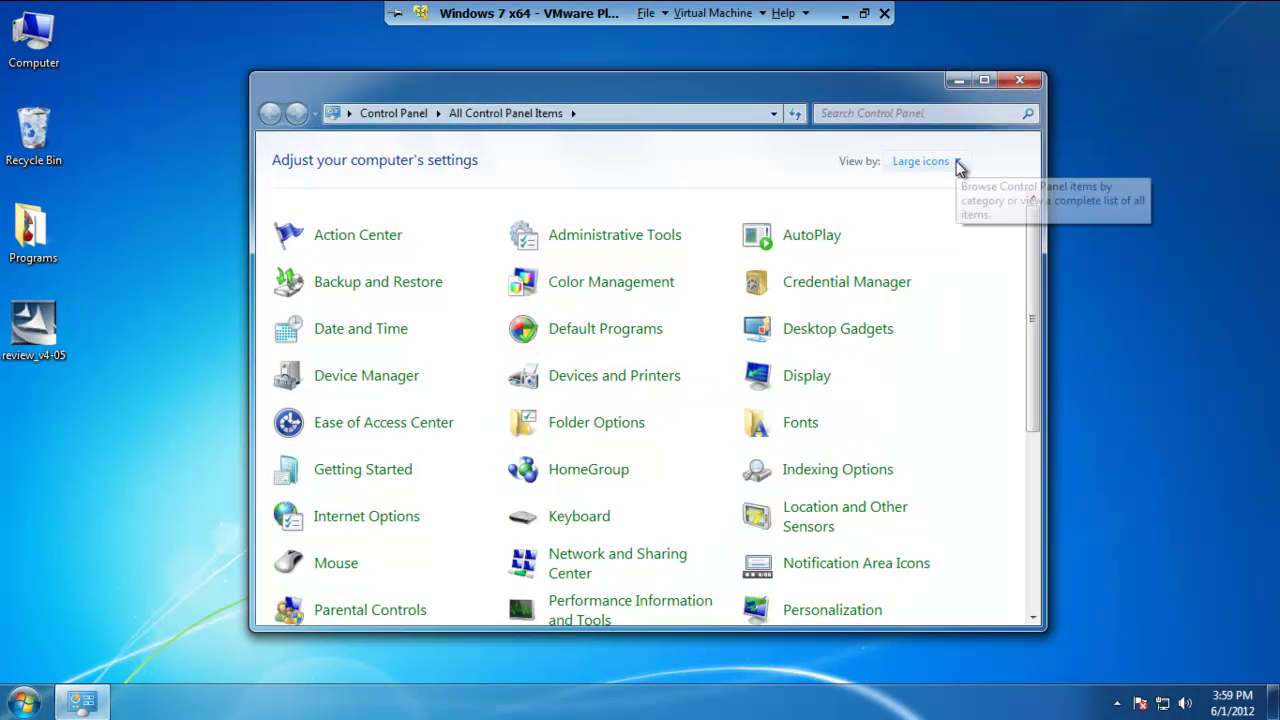
- Set View by to Category, then back to Large icons, and scroll to the list's end
{"action": "left_click", "coordinate": [957, 163]}
{"action": "left_click", "coordinate": [932, 186]}
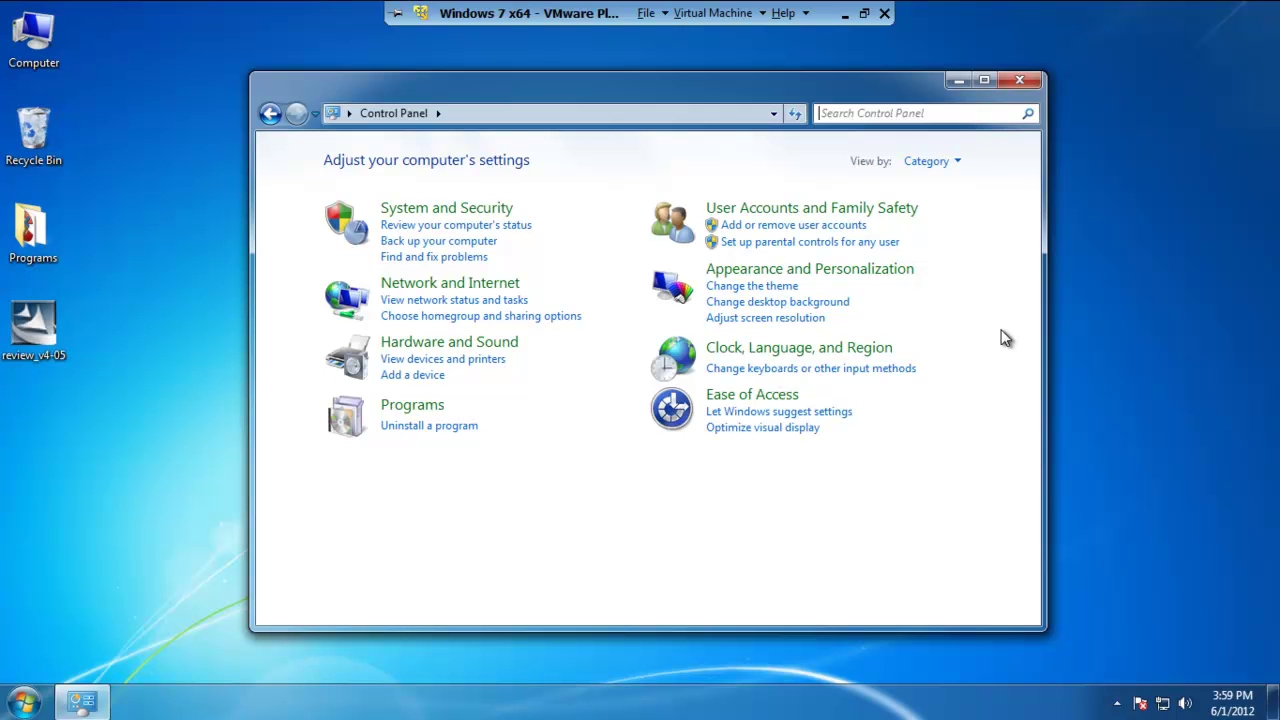
{"action": "left_click", "coordinate": [957, 163]}
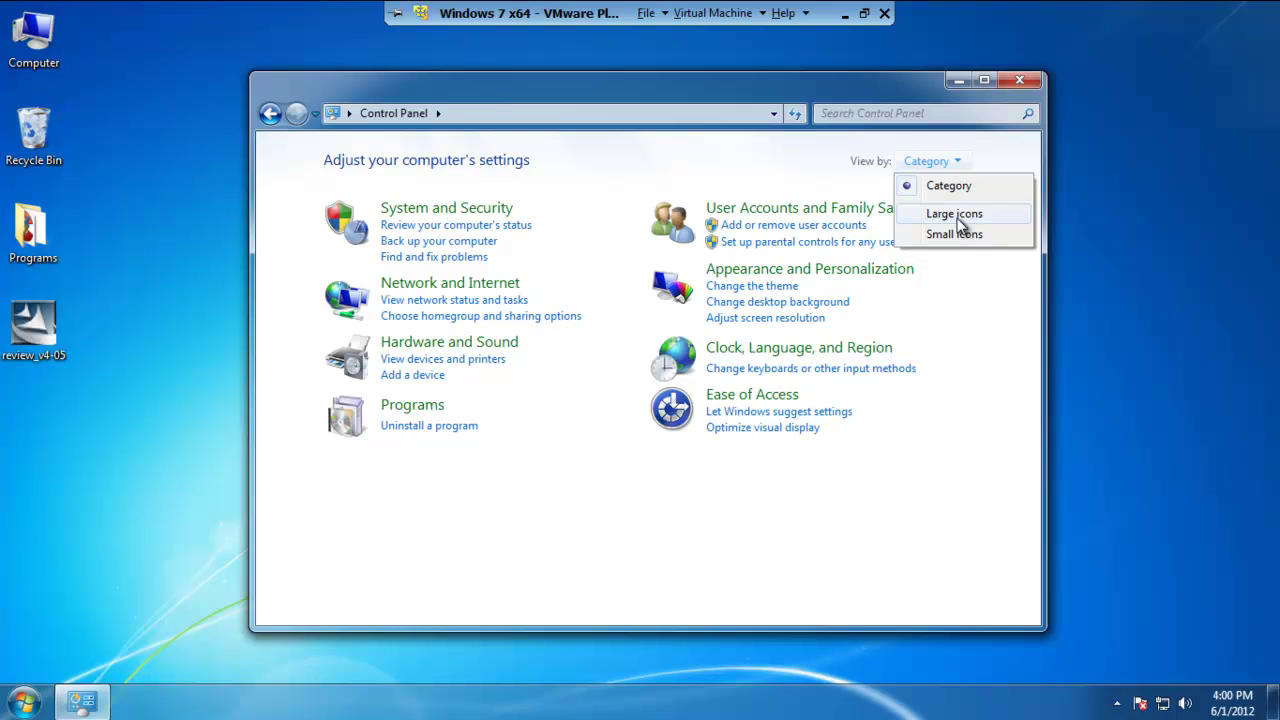
{"action": "left_click", "coordinate": [955, 214]}
{"action": "left_click_drag", "start_coordinate": [1036, 300], "coordinate": [1034, 508]}
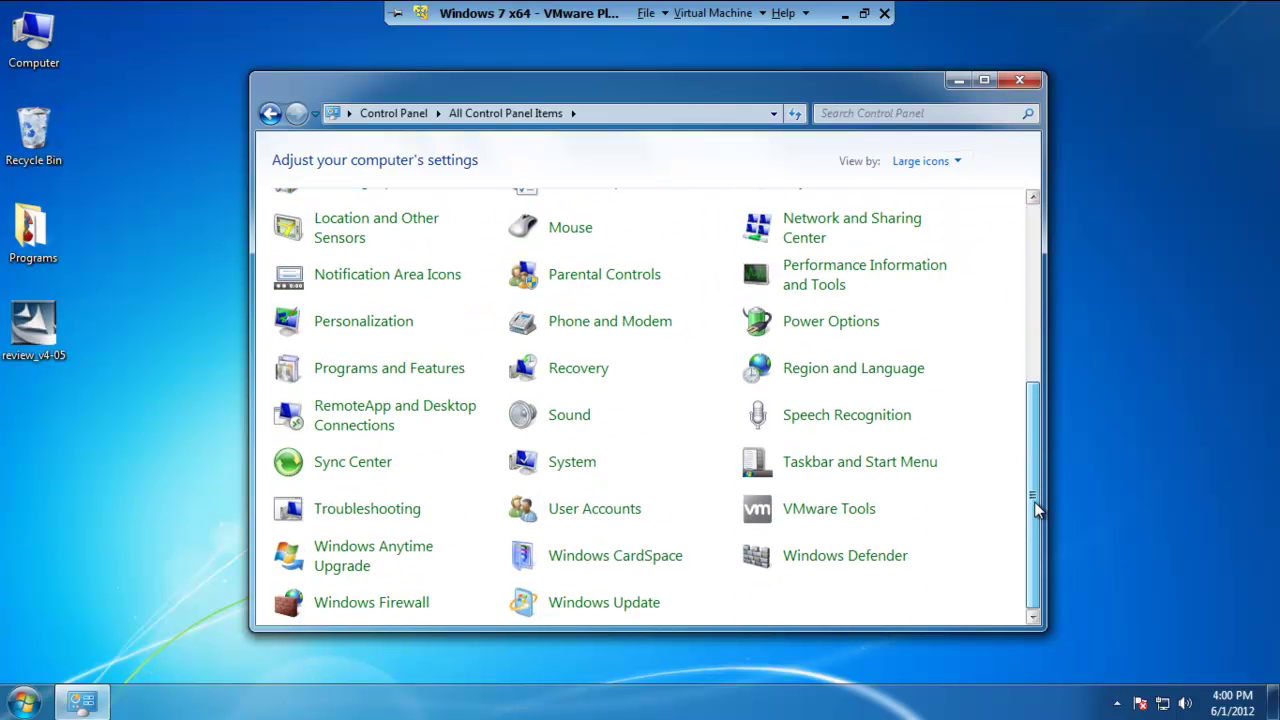
- Through User Accounts, change the Review account's type to Administrator
{"action": "left_click", "coordinate": [614, 515]}
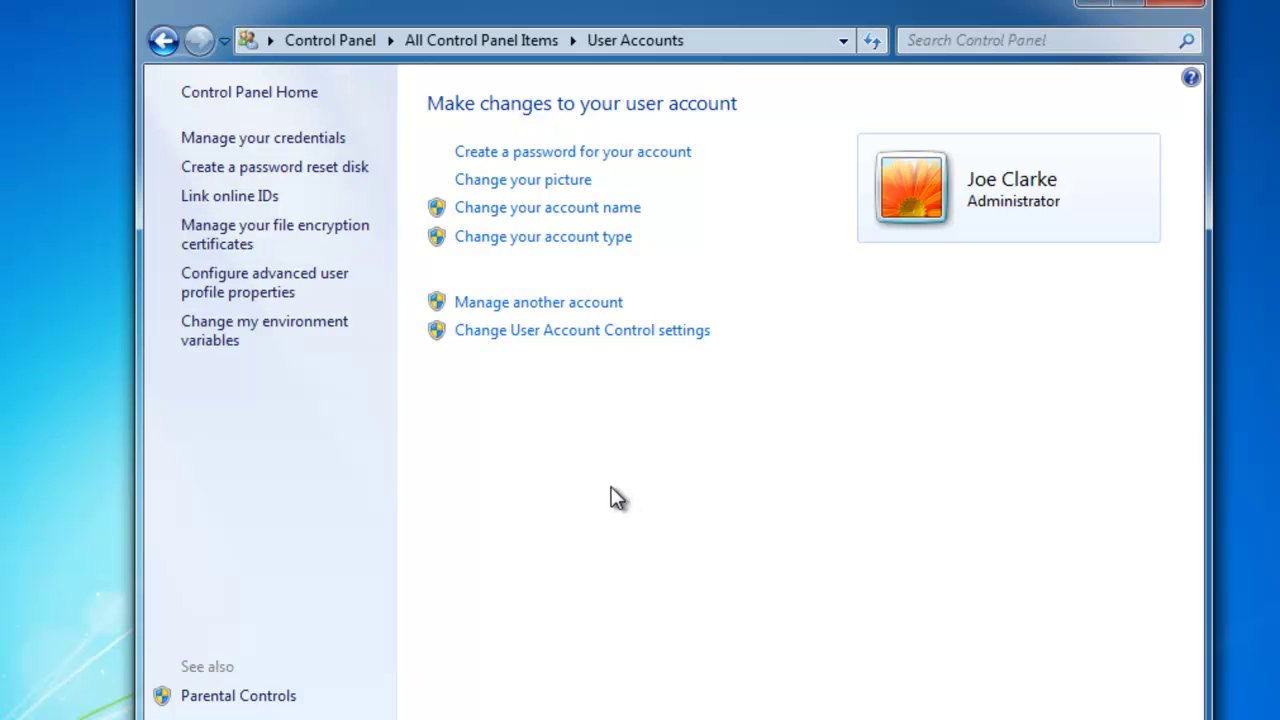
{"action": "left_click", "coordinate": [557, 312]}
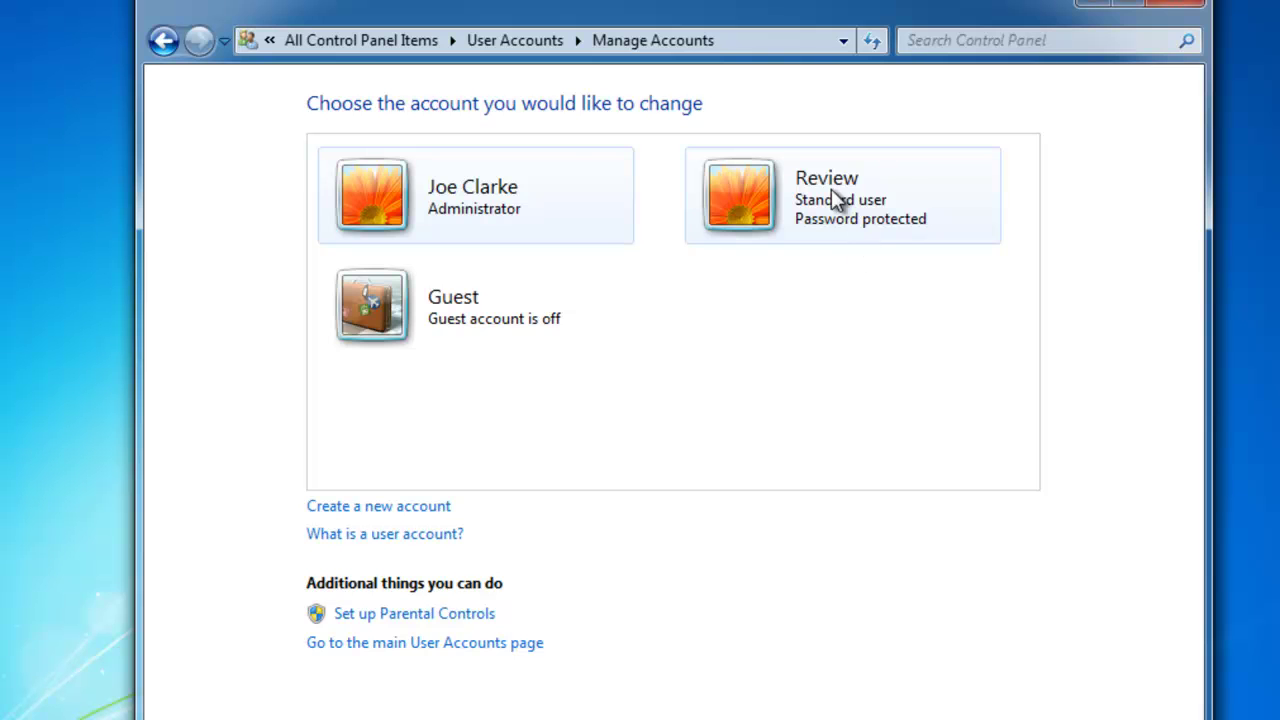
{"action": "left_click", "coordinate": [766, 214]}
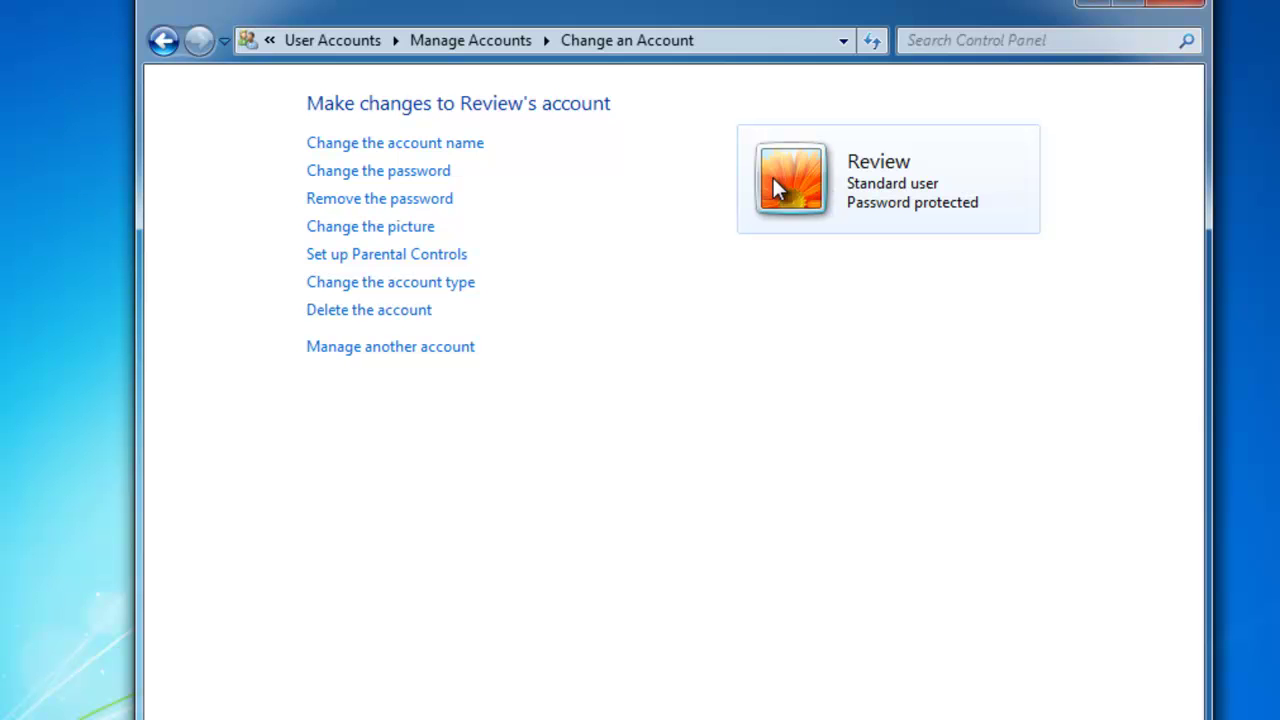
{"action": "left_click", "coordinate": [393, 285]}
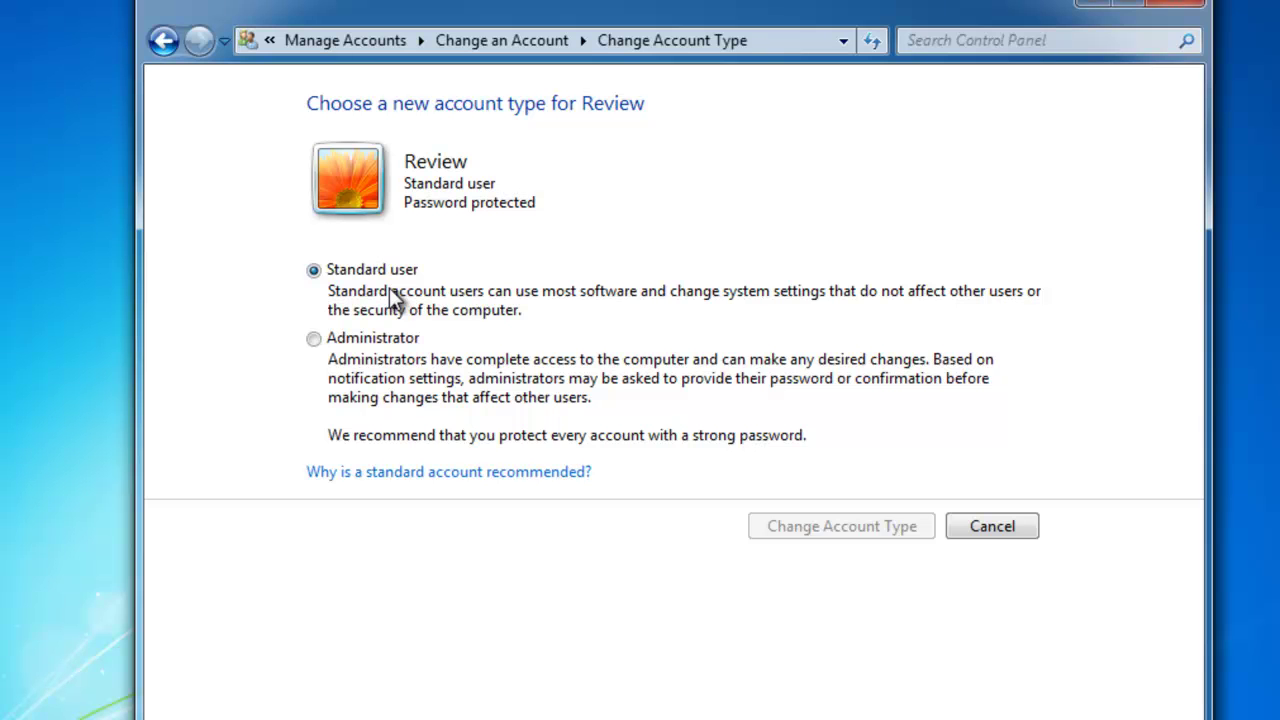
{"action": "left_click", "coordinate": [314, 340]}
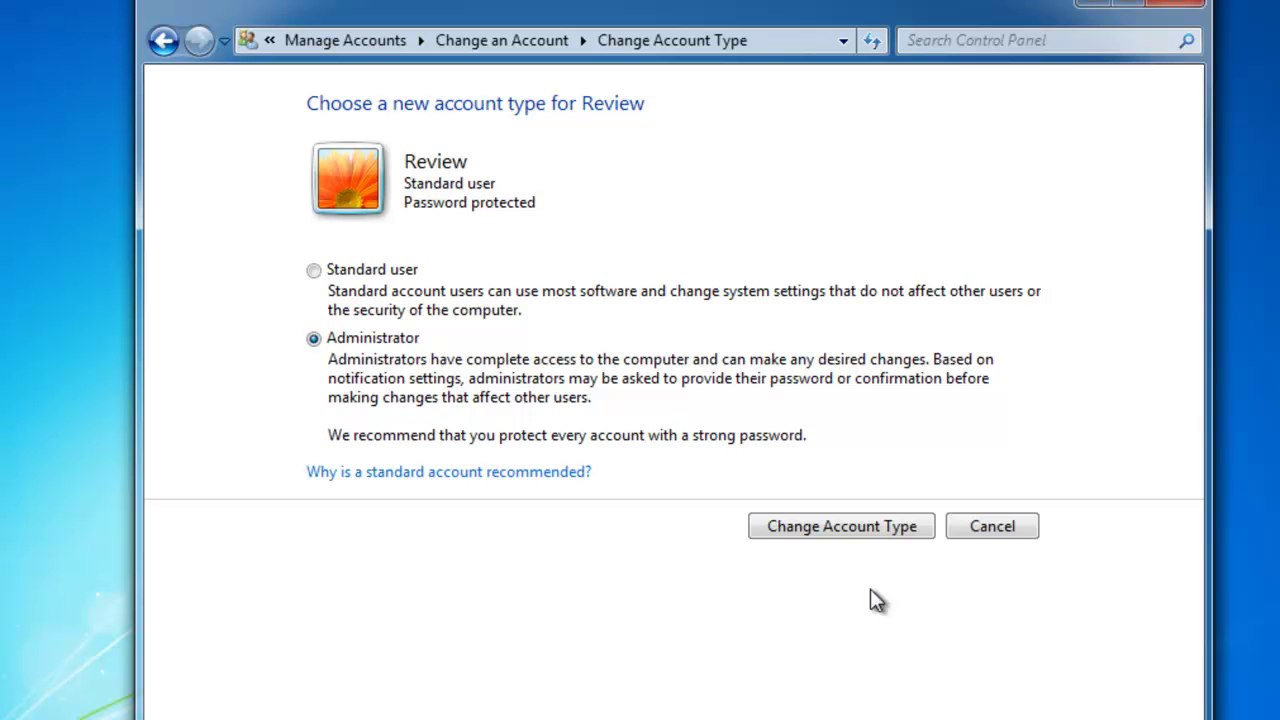
{"action": "left_click", "coordinate": [867, 530]}
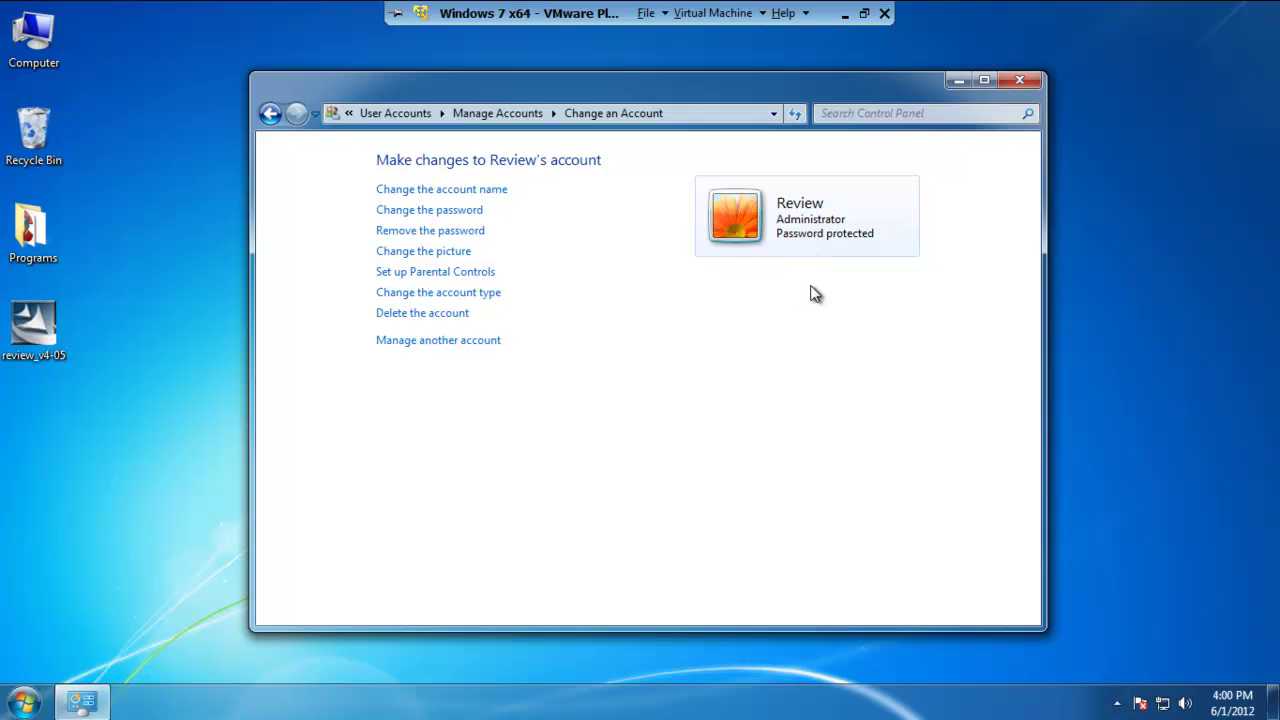
- Close Control Panel, launch Review from Eurotherm, accept Master Archive setup, and open Computer
{"action": "left_click", "coordinate": [1022, 80]}
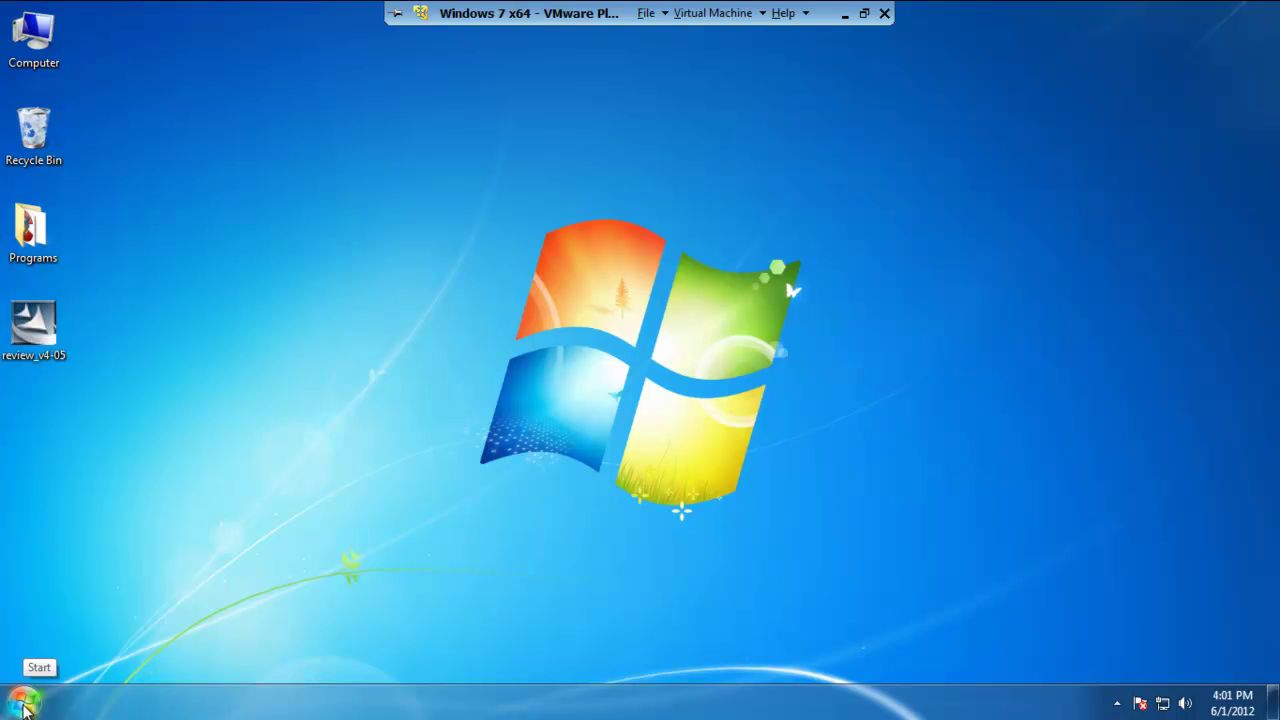
{"action": "left_click", "coordinate": [24, 706]}
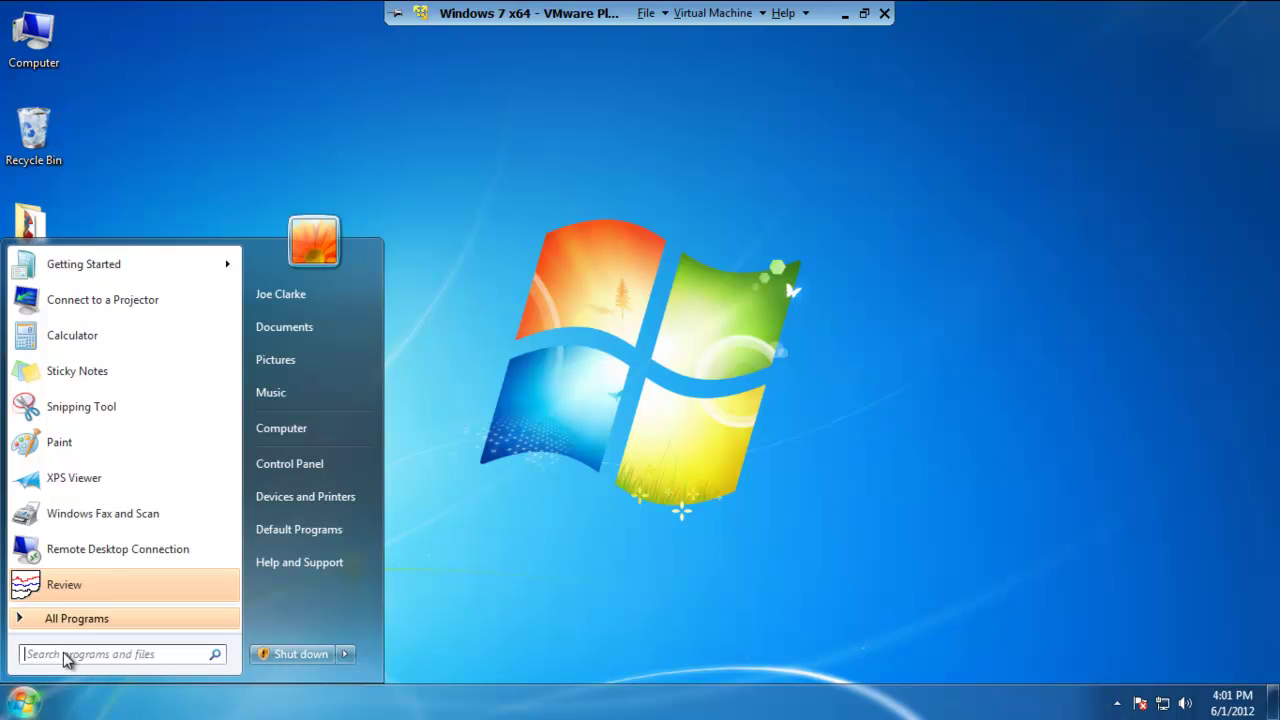
{"action": "mouse_move", "coordinate": [92, 626]}
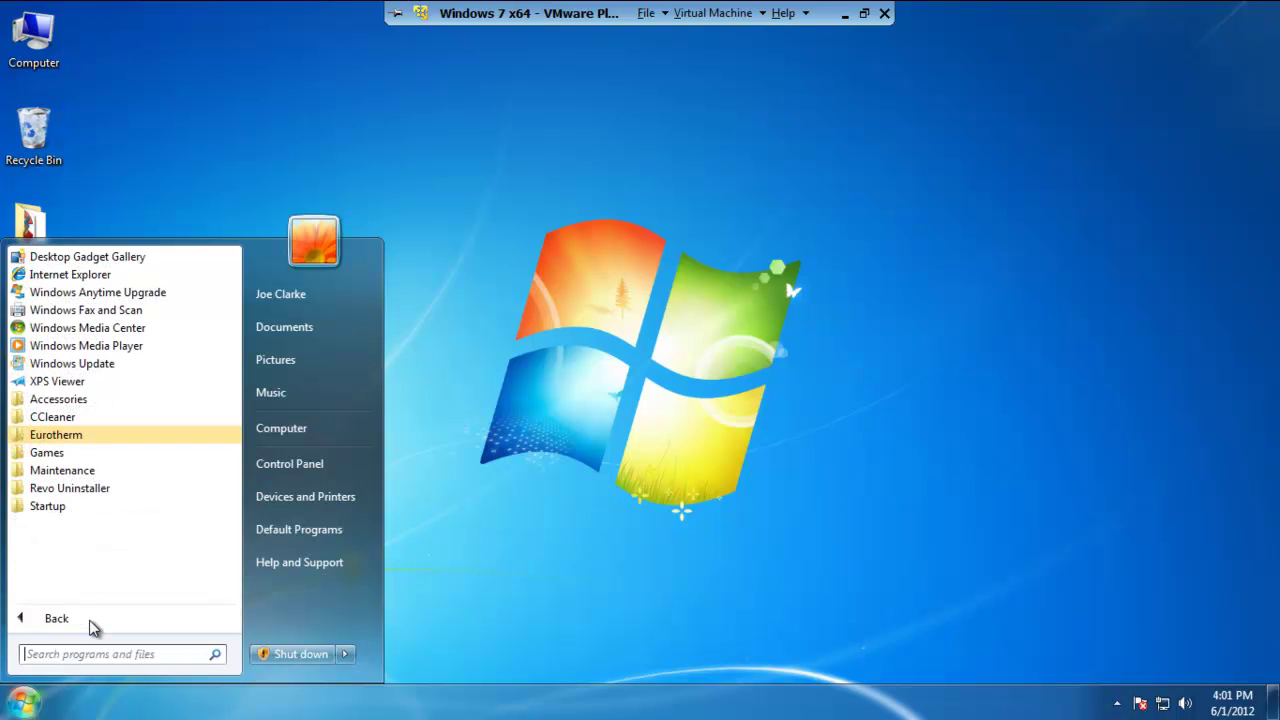
{"action": "left_click", "coordinate": [50, 440]}
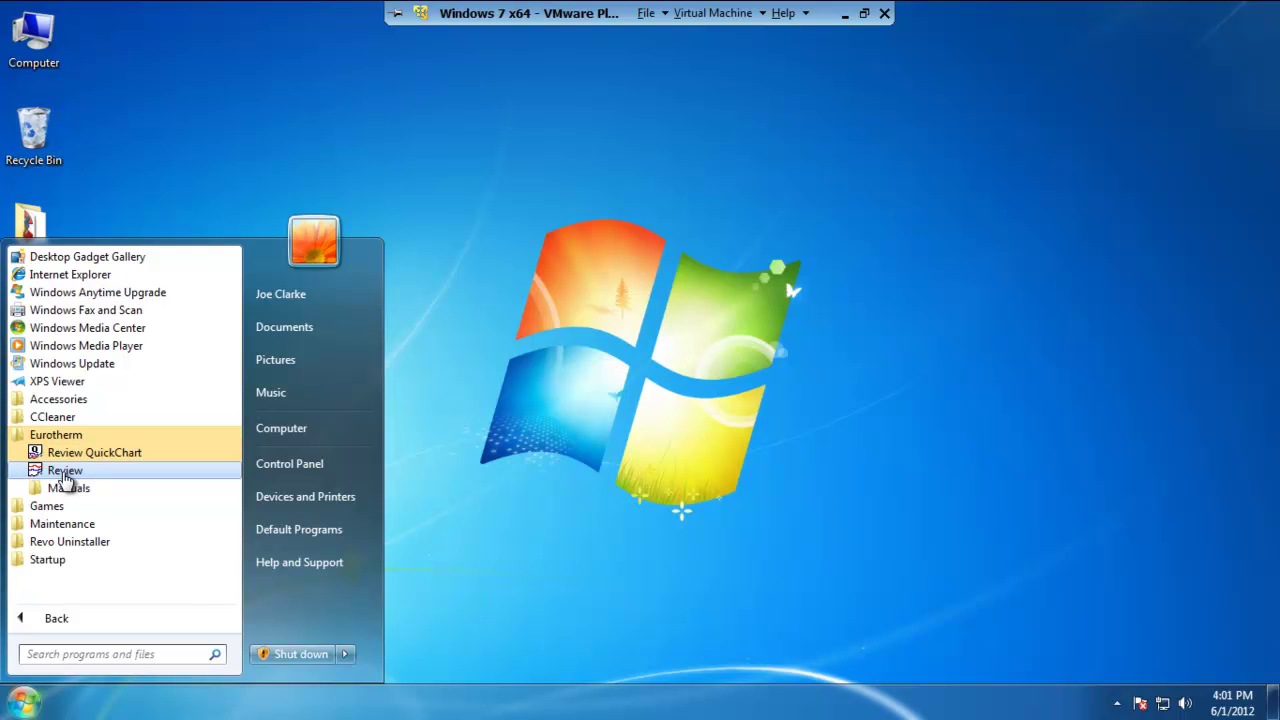
{"action": "left_click", "coordinate": [62, 472]}
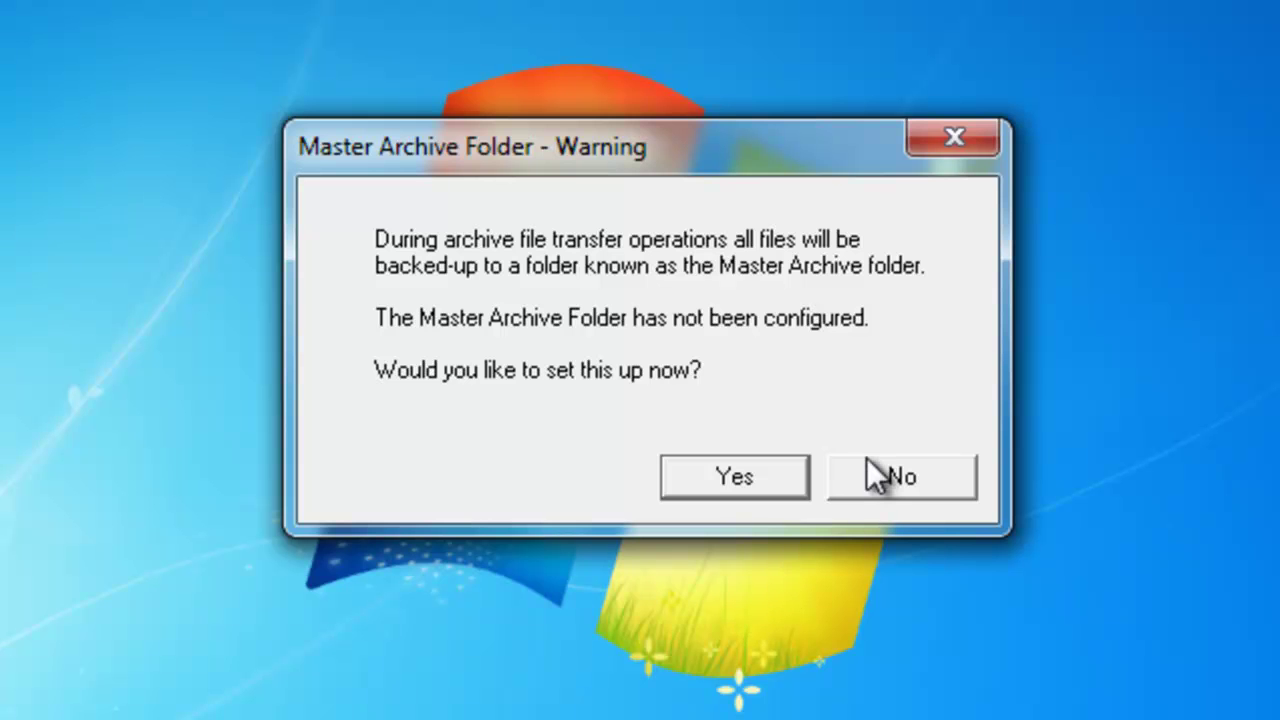
{"action": "left_click", "coordinate": [762, 474]}
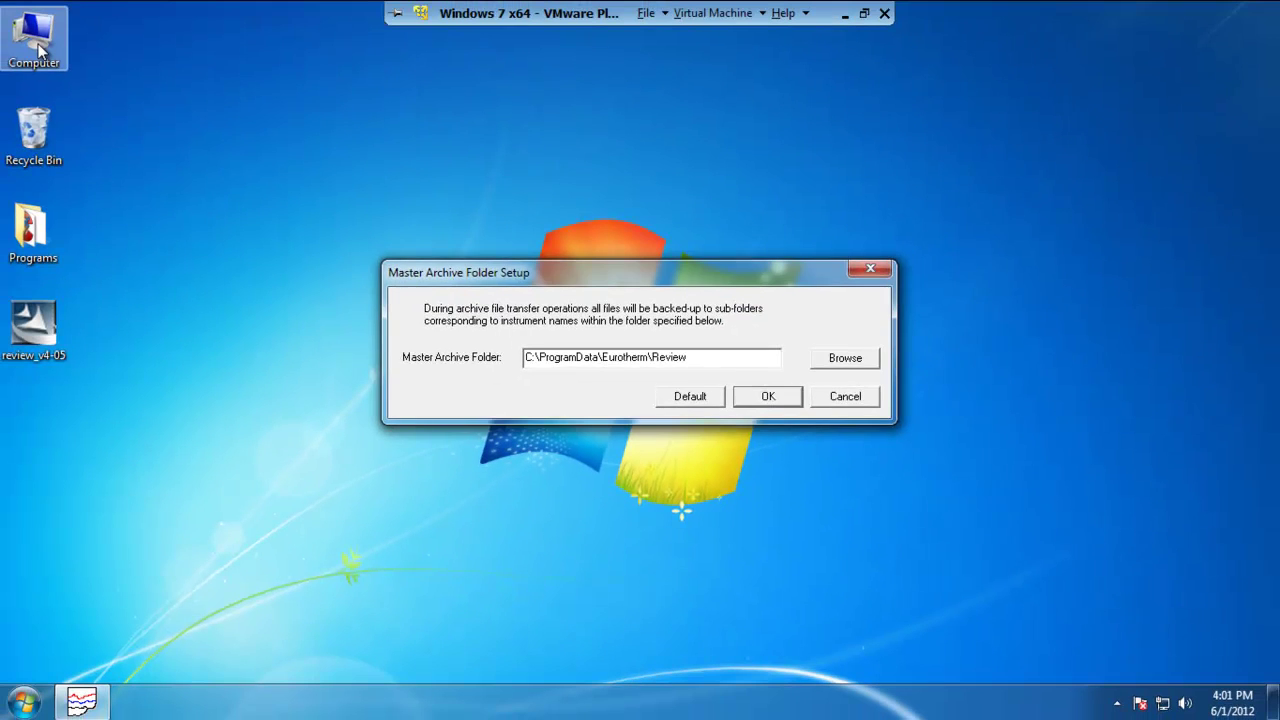
{"action": "key", "text": "super+e"}
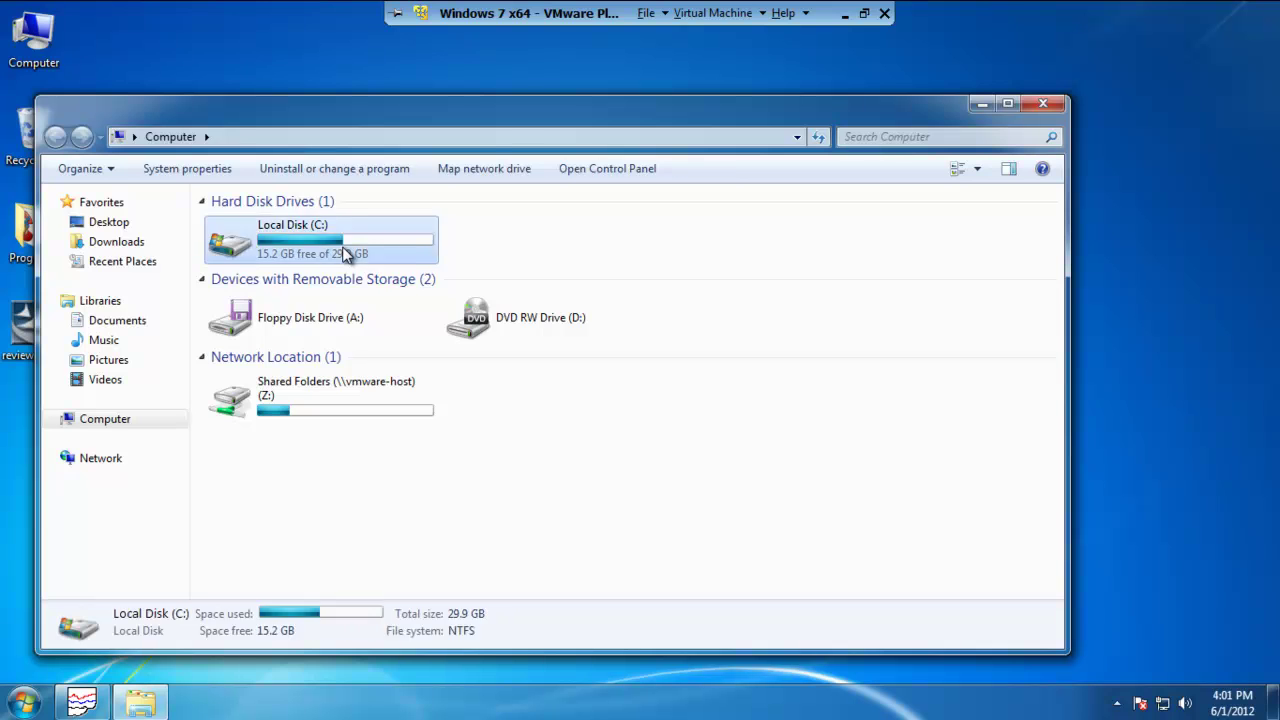
- Open Local Disk (C:) and view the advanced Folder Options settings without changing them
{"action": "double_click", "coordinate": [343, 254]}
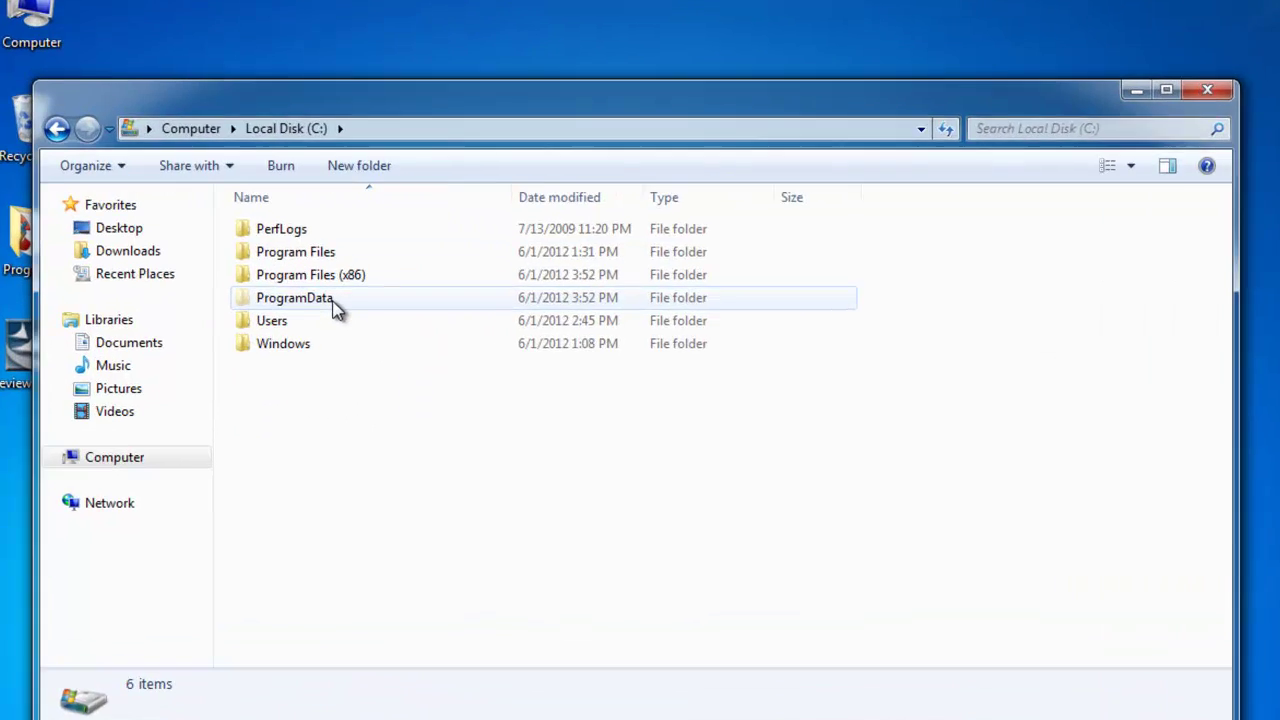
{"action": "mouse_move", "coordinate": [292, 284]}
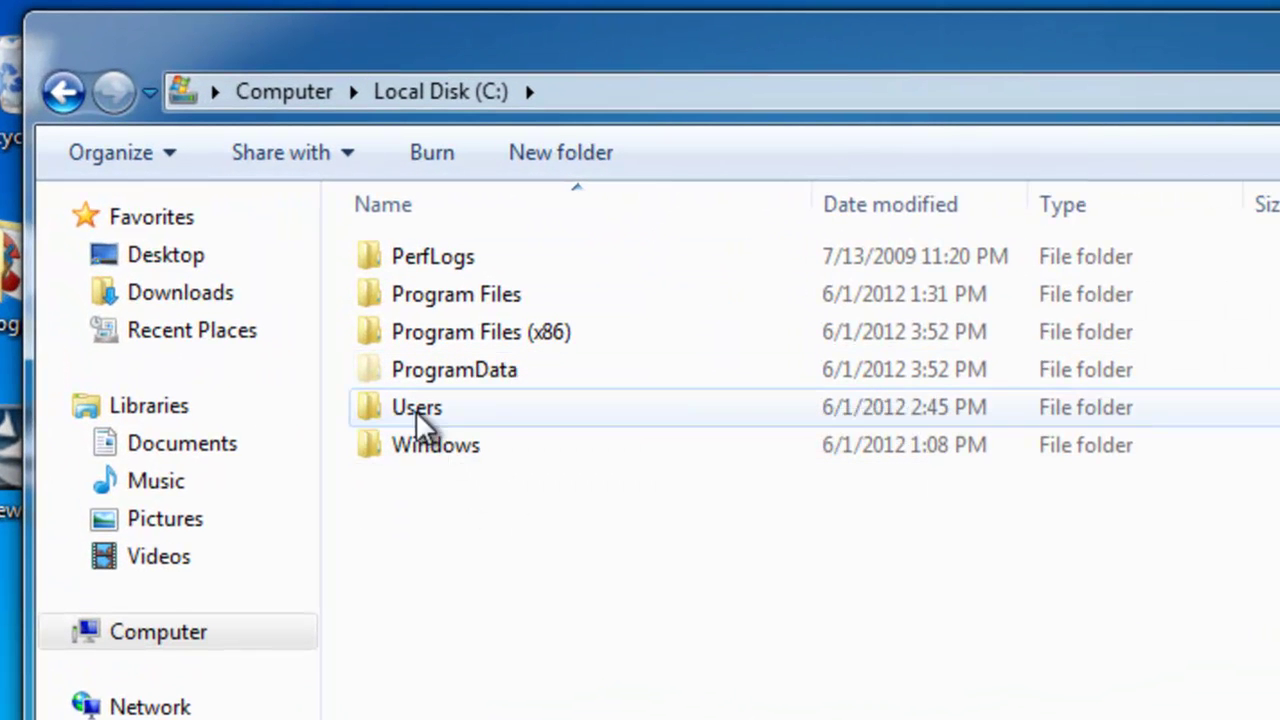
{"action": "mouse_move", "coordinate": [371, 372]}
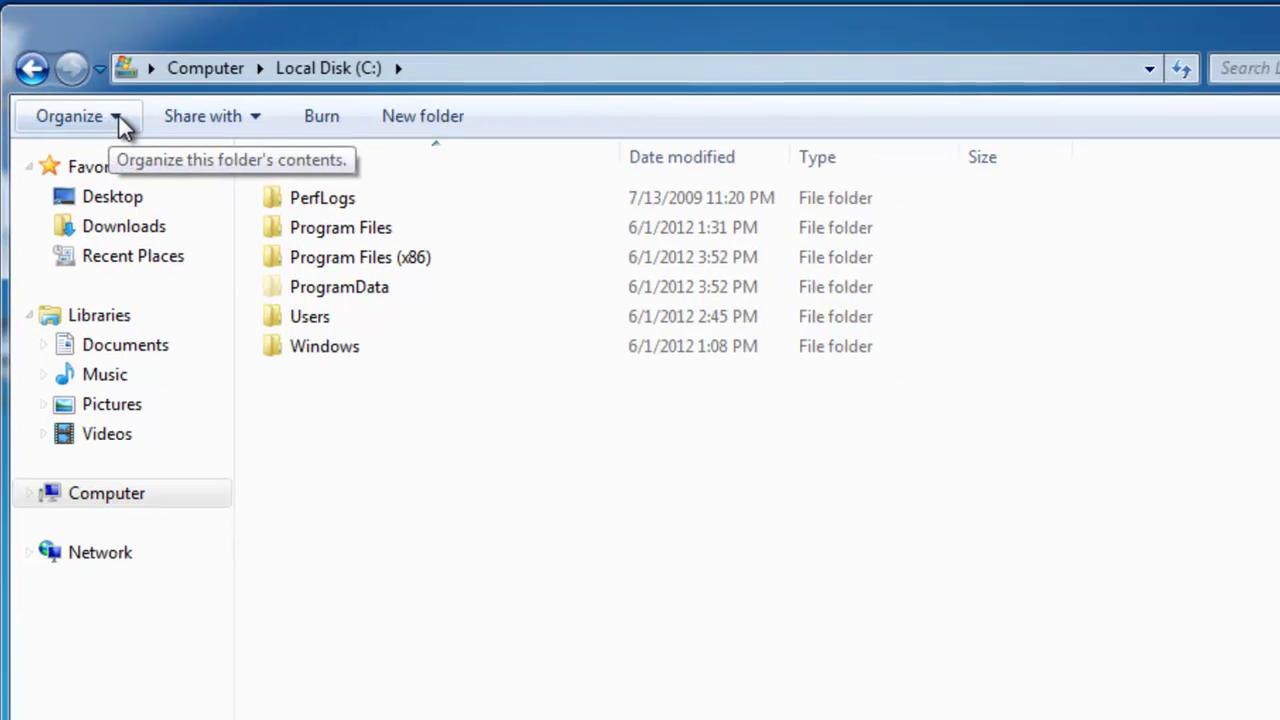
{"action": "left_click", "coordinate": [114, 113]}
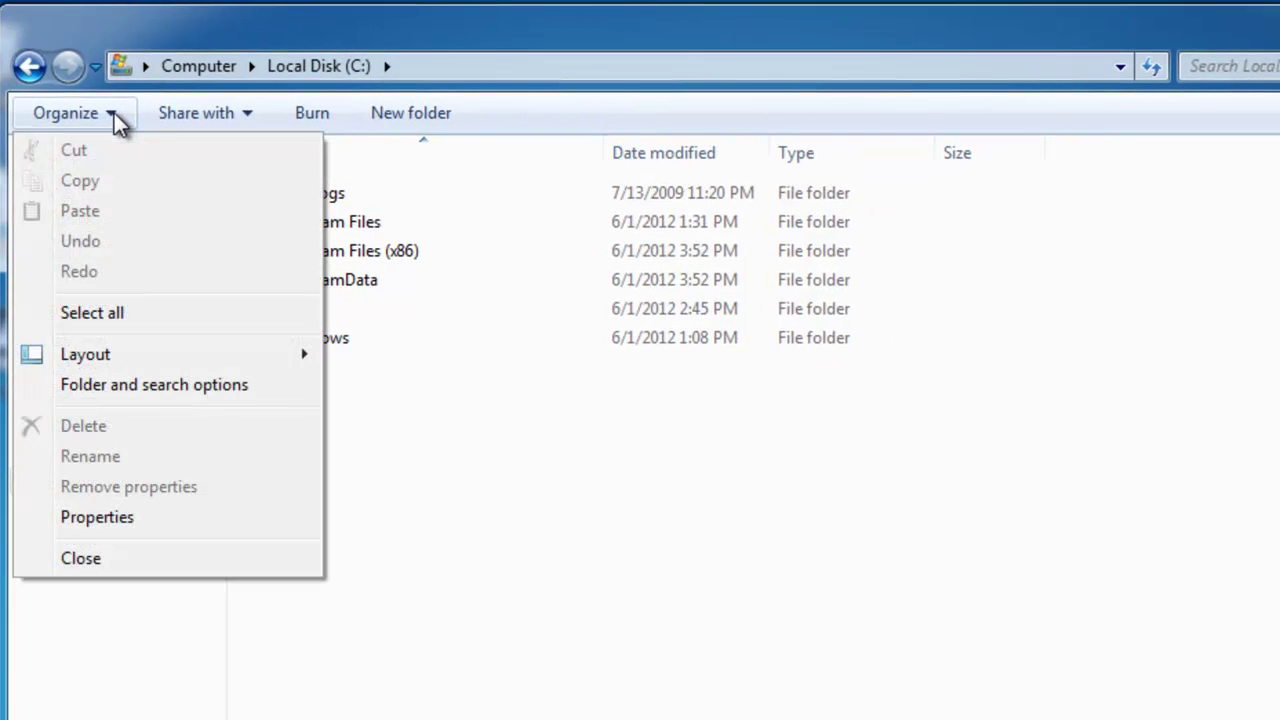
{"action": "left_click", "coordinate": [147, 387]}
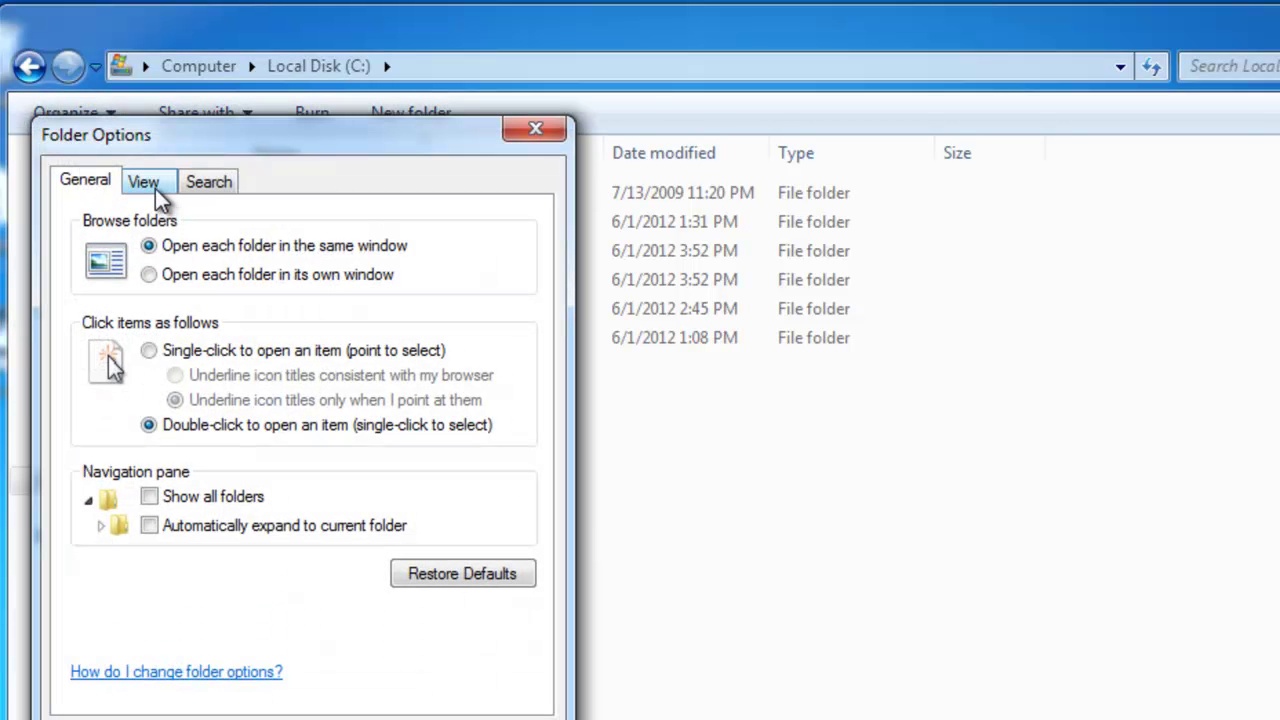
{"action": "left_click", "coordinate": [143, 183]}
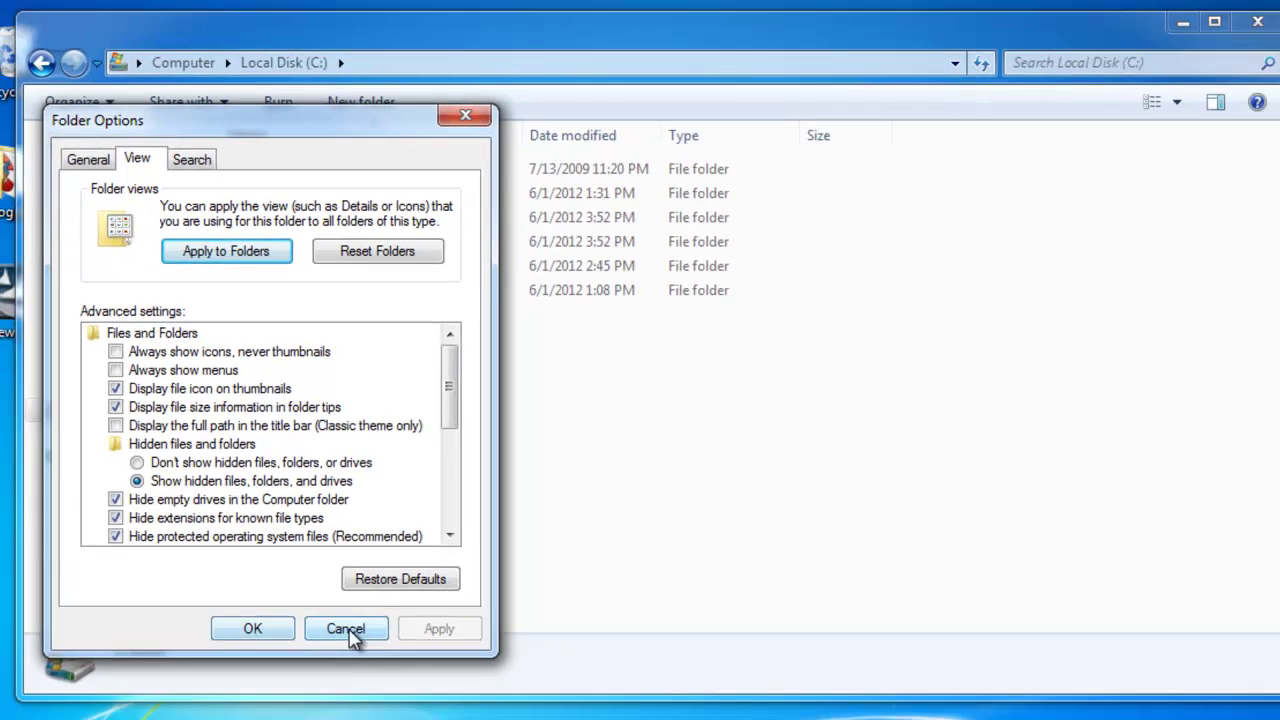
{"action": "left_click", "coordinate": [400, 676]}
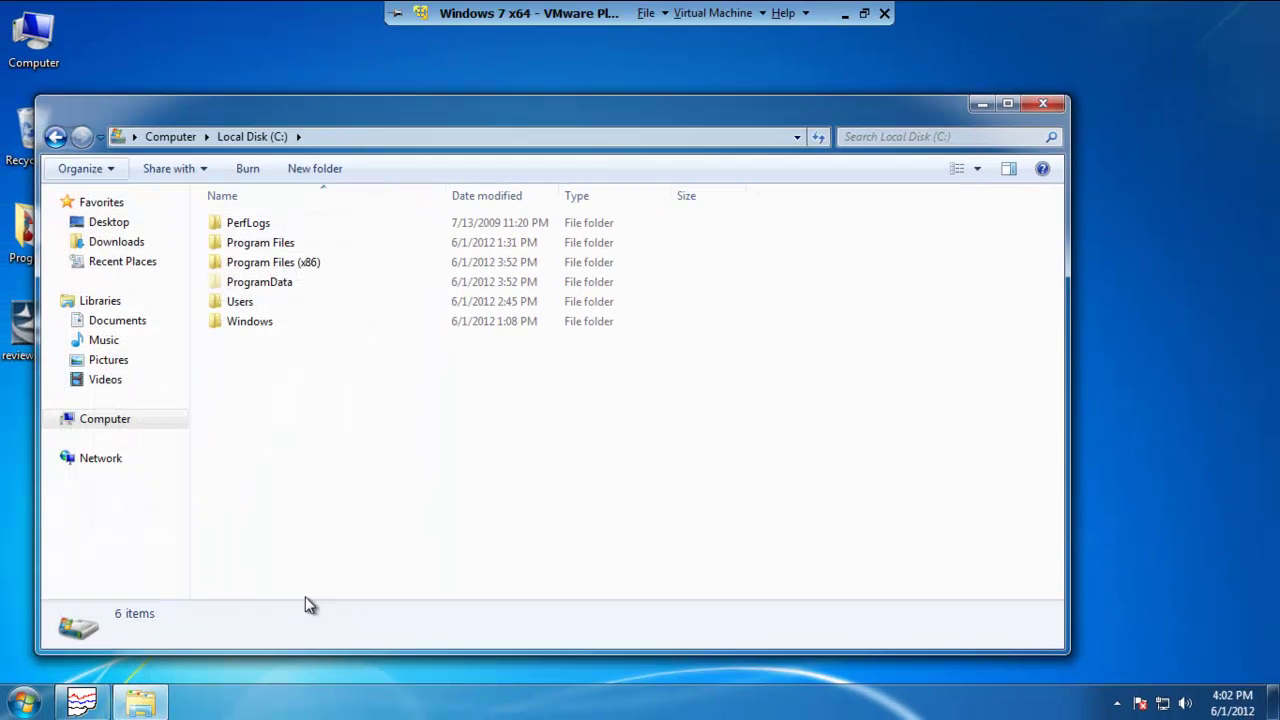
- Browse to C:\ProgramData\Eurotherm to confirm the Review folder, then close Explorer
{"action": "double_click", "coordinate": [260, 285]}
{"action": "double_click", "coordinate": [258, 225]}
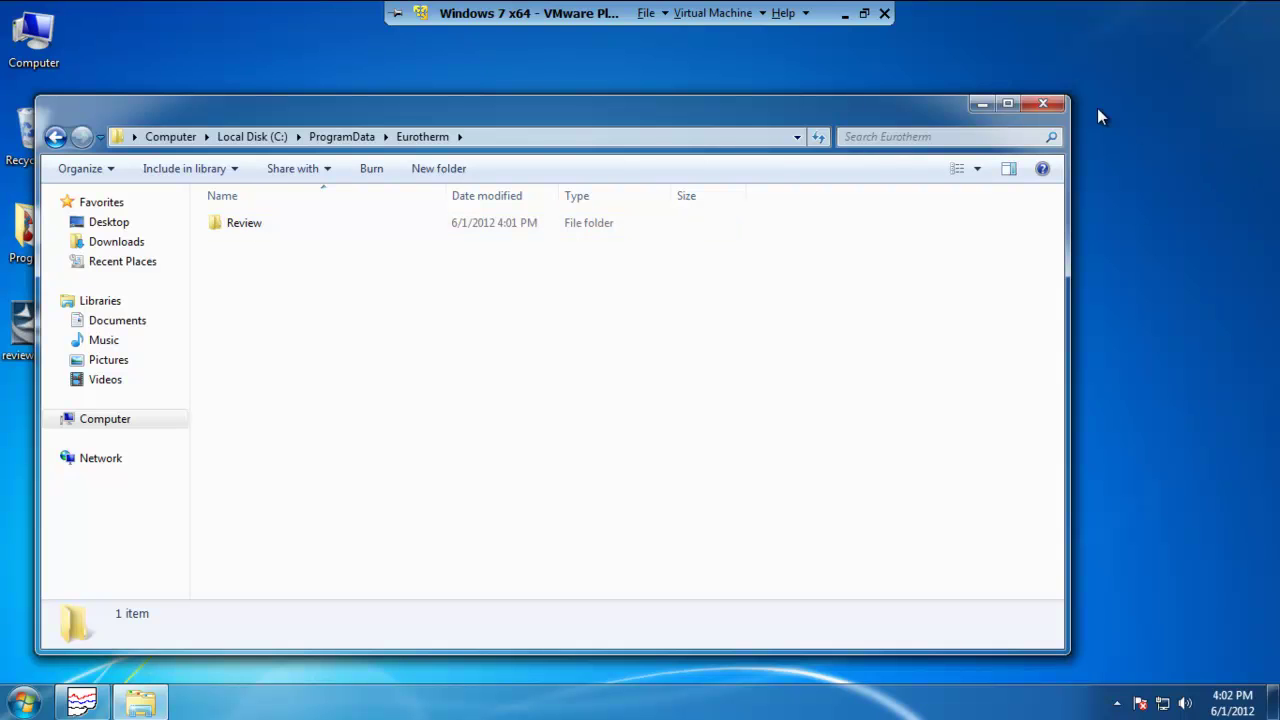
{"action": "left_click", "coordinate": [1056, 104]}
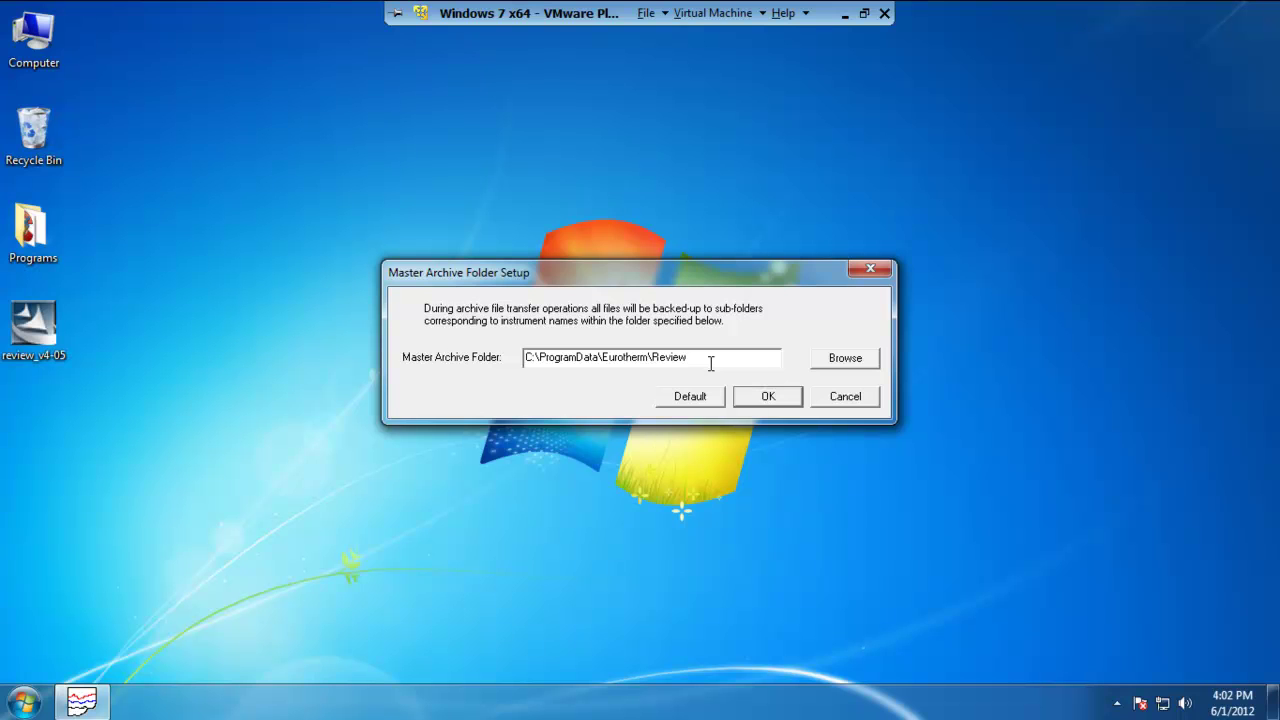
- Confirm the master archive folder with OK and maximize the Review window
{"action": "left_click", "coordinate": [771, 396]}
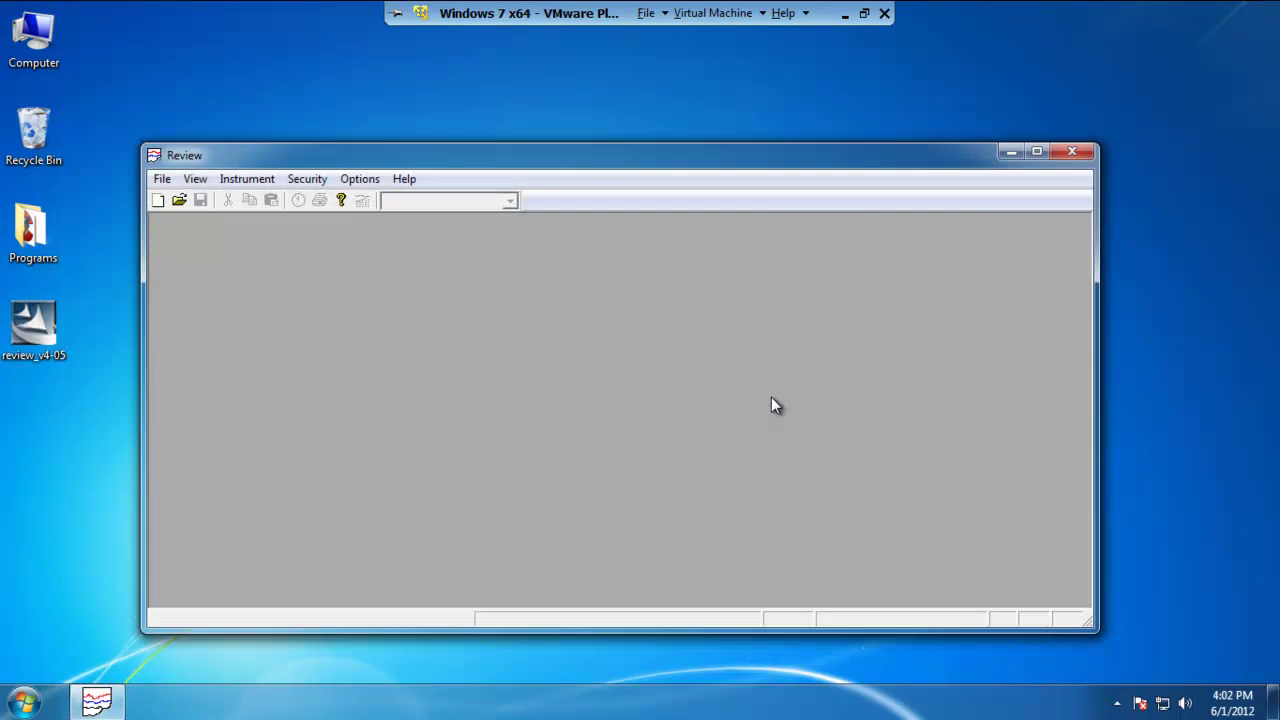
{"action": "left_click", "coordinate": [1044, 153]}
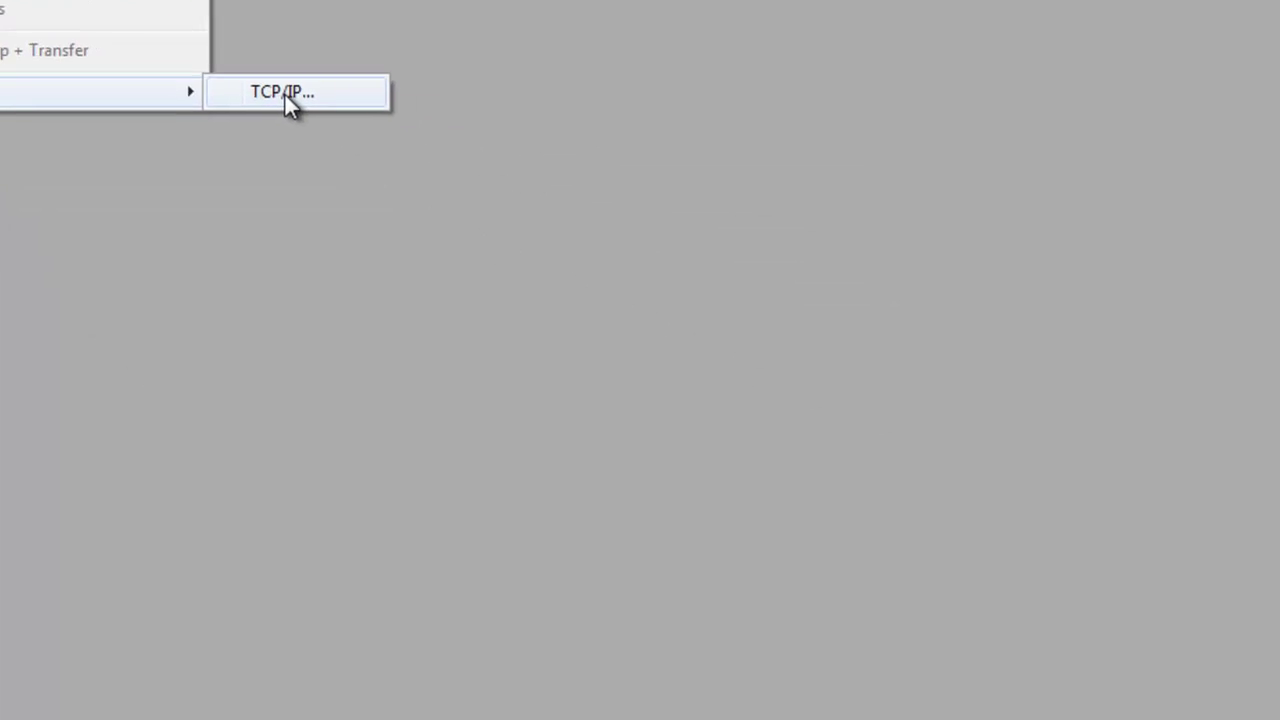
- Add a new TCP/IP instrument with IP address 192.168.111.222
{"action": "left_click", "coordinate": [284, 92]}
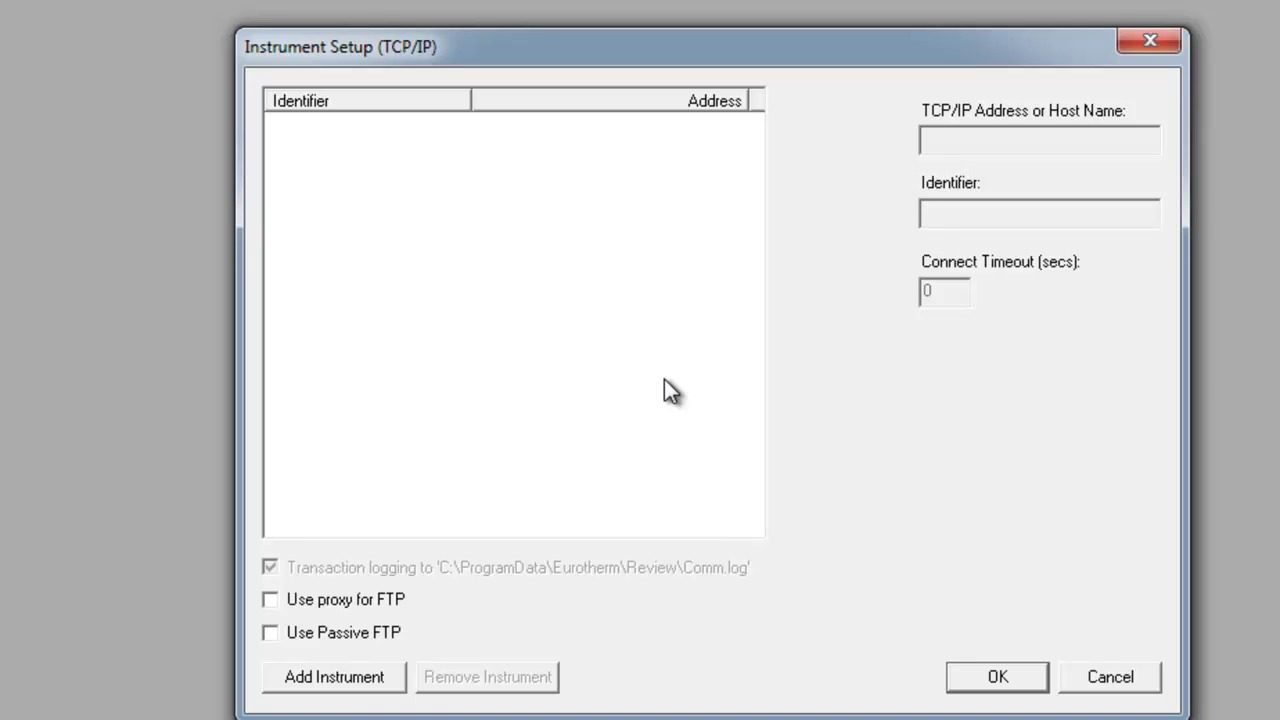
{"action": "left_click", "coordinate": [323, 680]}
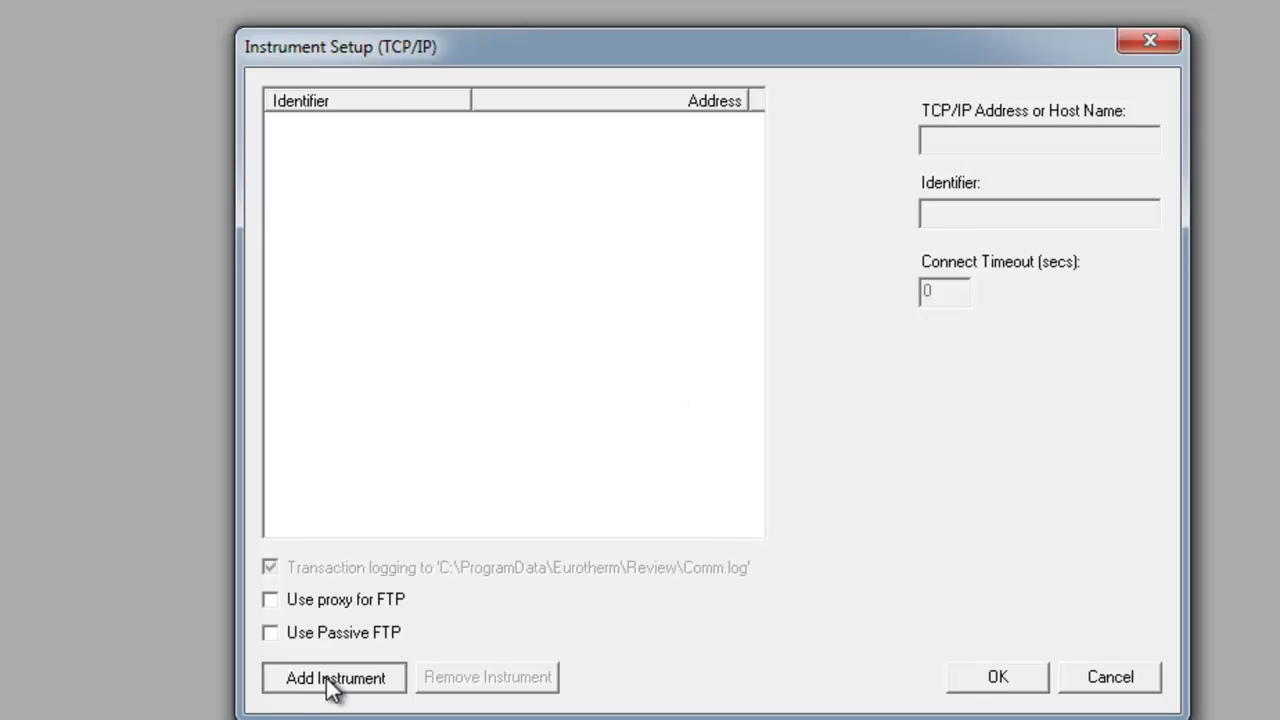
{"action": "left_click", "coordinate": [1067, 143]}
{"action": "type", "text": "192."}
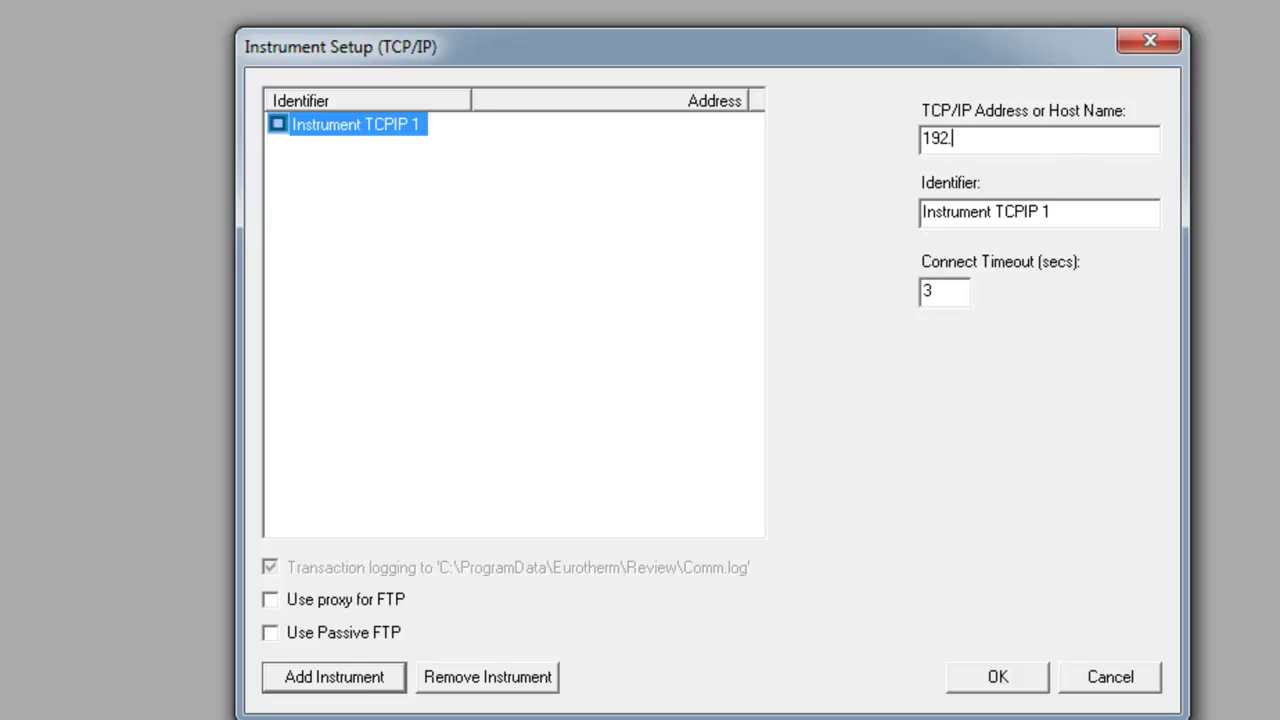
{"action": "type", "text": "168.111.222"}
- Name the instrument 'Joe's Recorder', enable Use Passive FTP, and save the setup
{"action": "left_click", "coordinate": [1108, 212]}
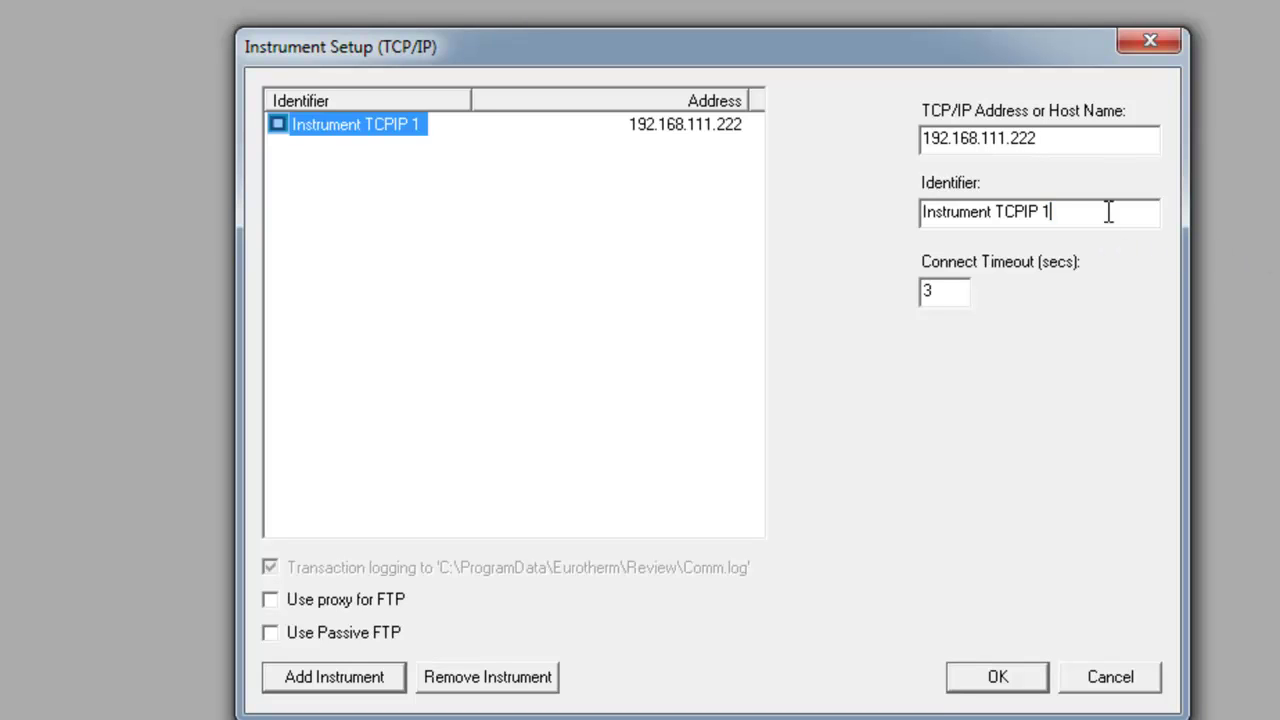
{"action": "left_click_drag", "start_coordinate": [1108, 212], "coordinate": [875, 220]}
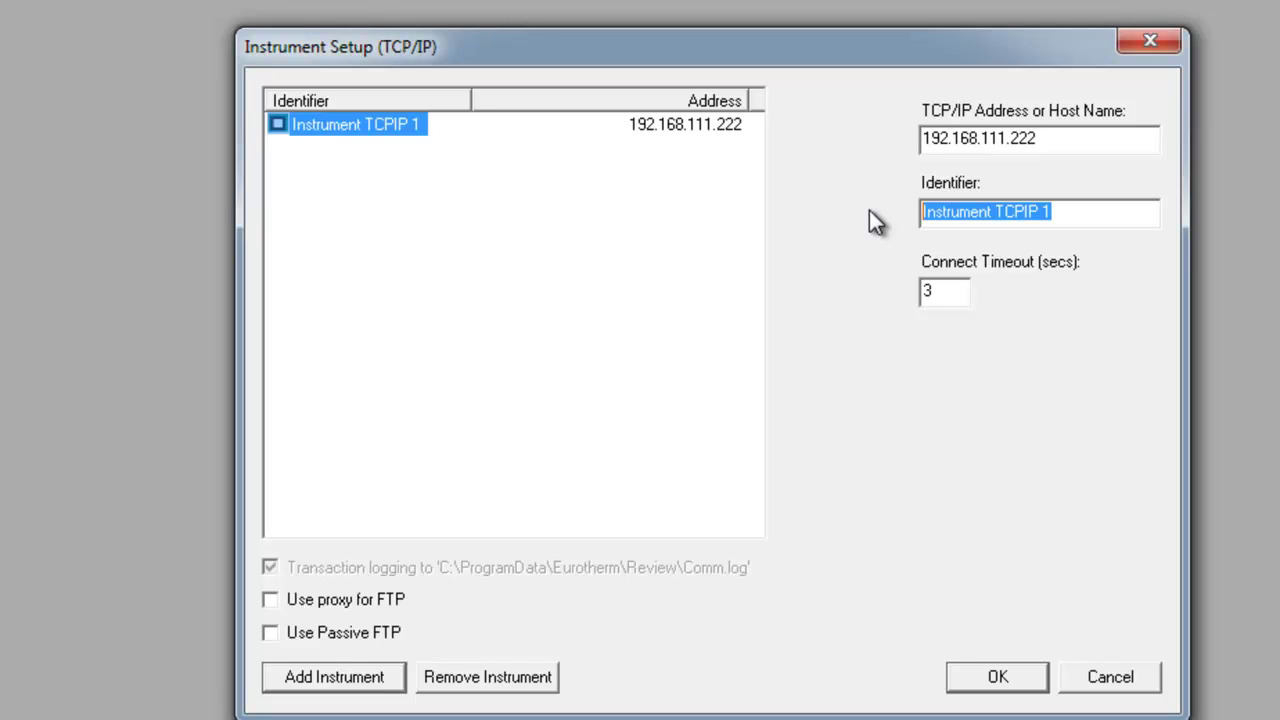
{"action": "type", "text": "Joe's"}
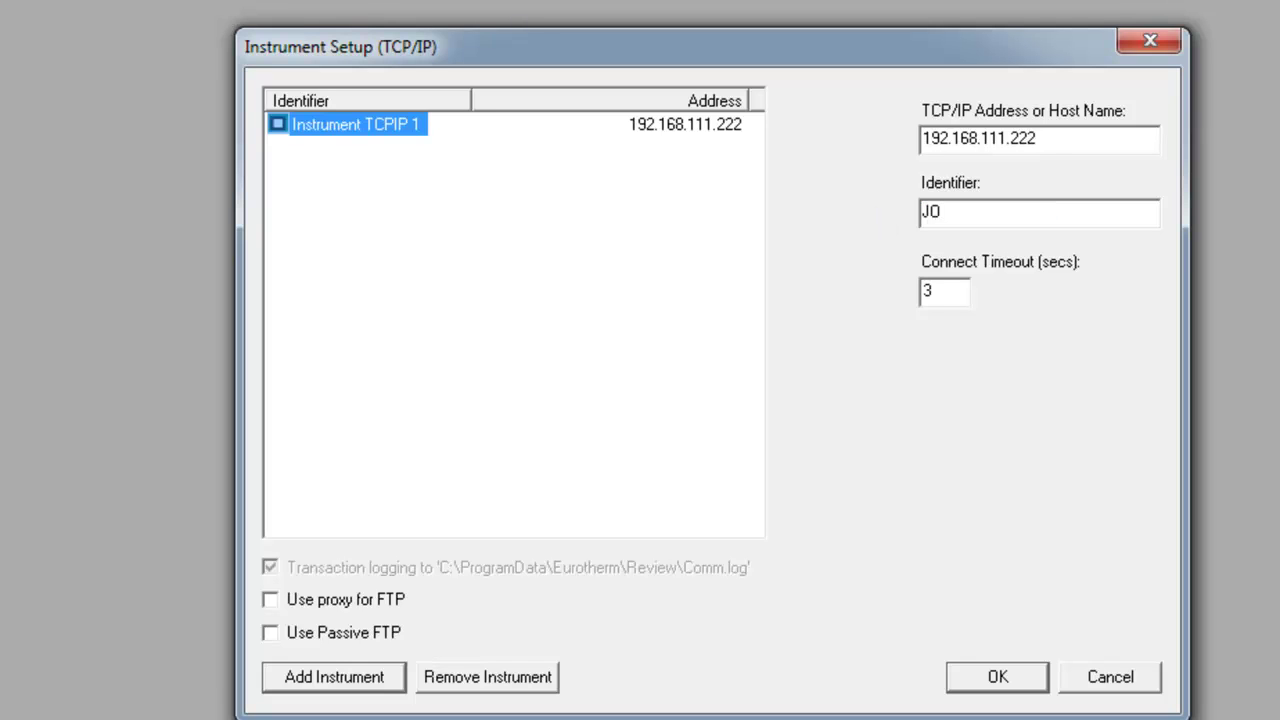
{"action": "type", "text": " Recorder"}
{"action": "left_click", "coordinate": [270, 633]}
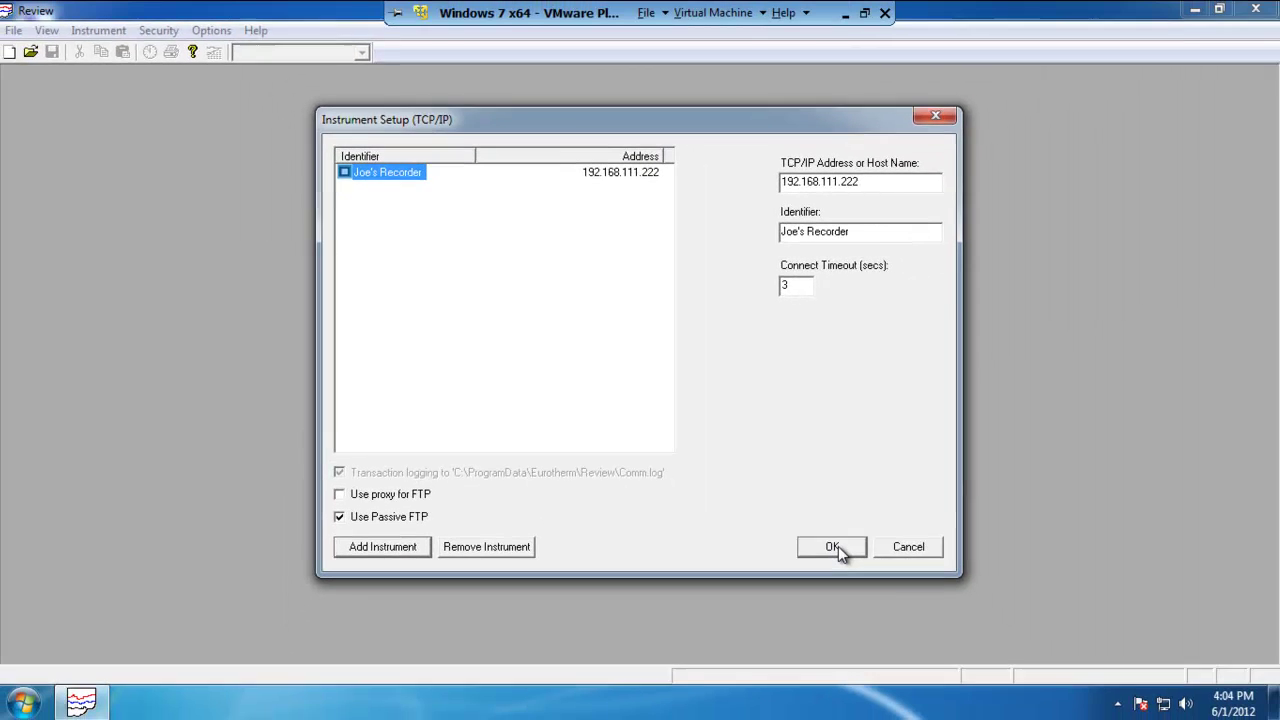
{"action": "left_click", "coordinate": [833, 548]}
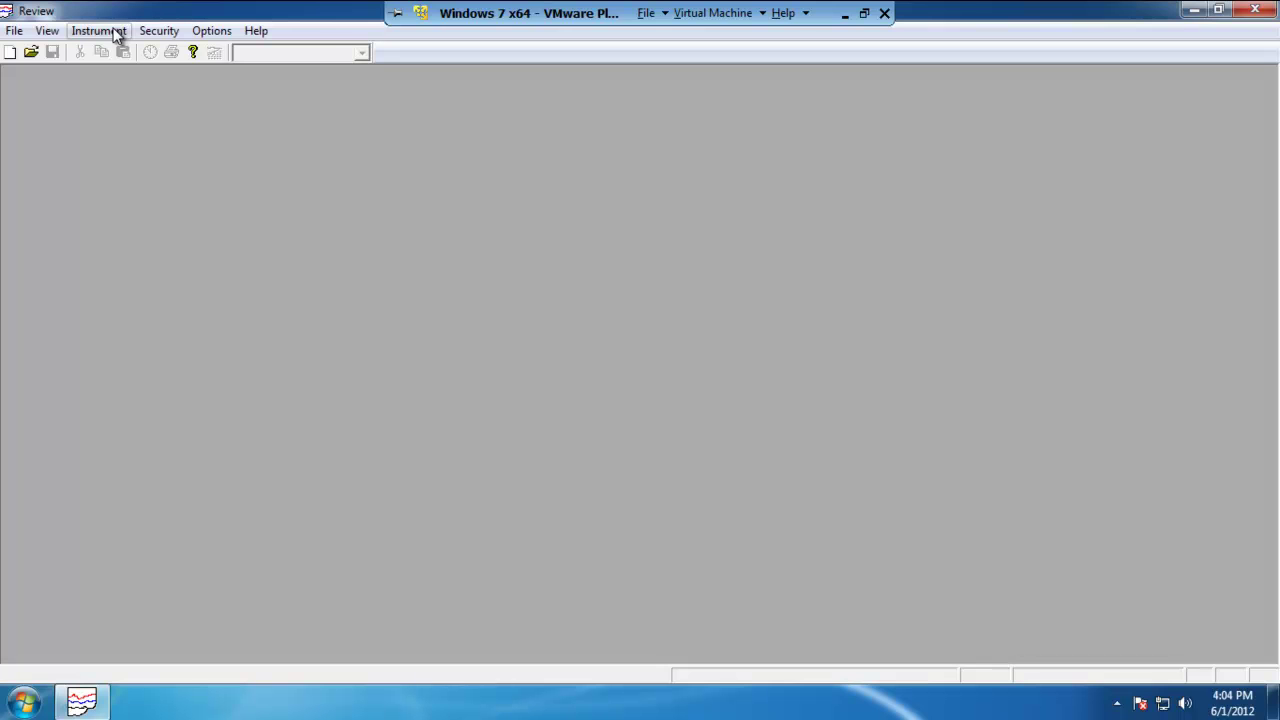
- In Auto Backup + Transfer, enter user 'engineer' and its password, enable backup, and run as a service
{"action": "left_click", "coordinate": [117, 31]}
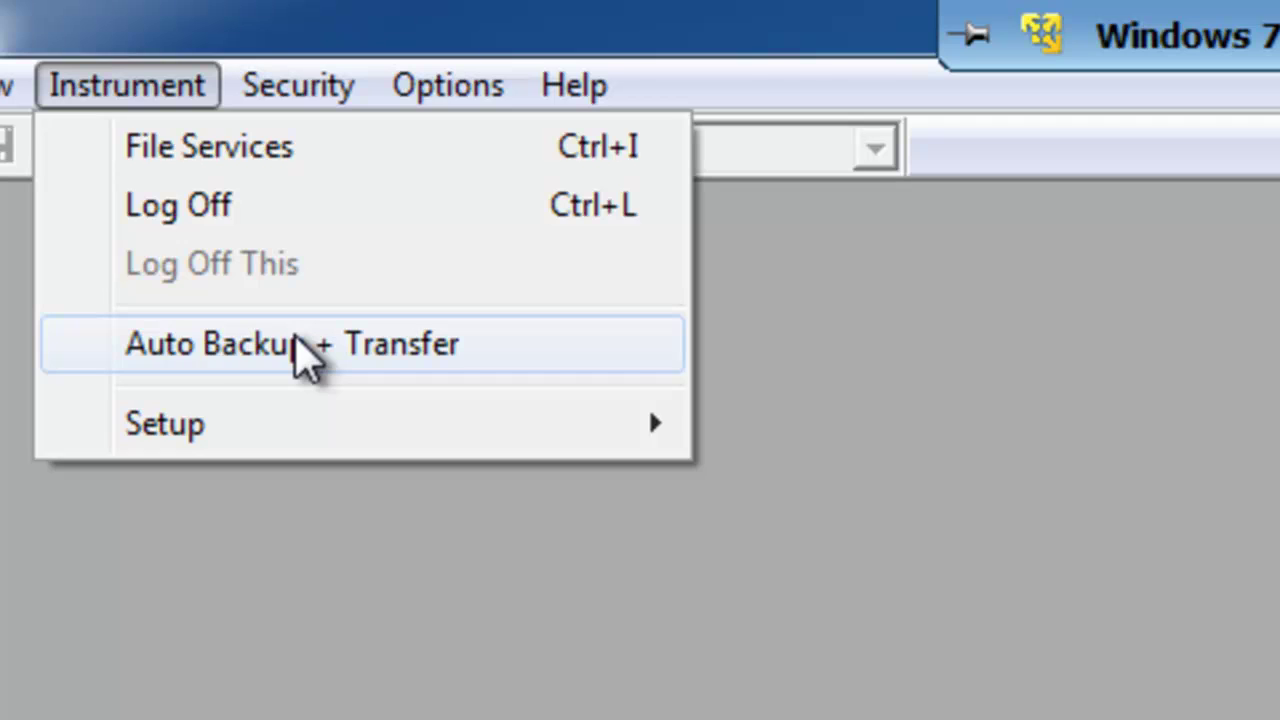
{"action": "left_click", "coordinate": [302, 347]}
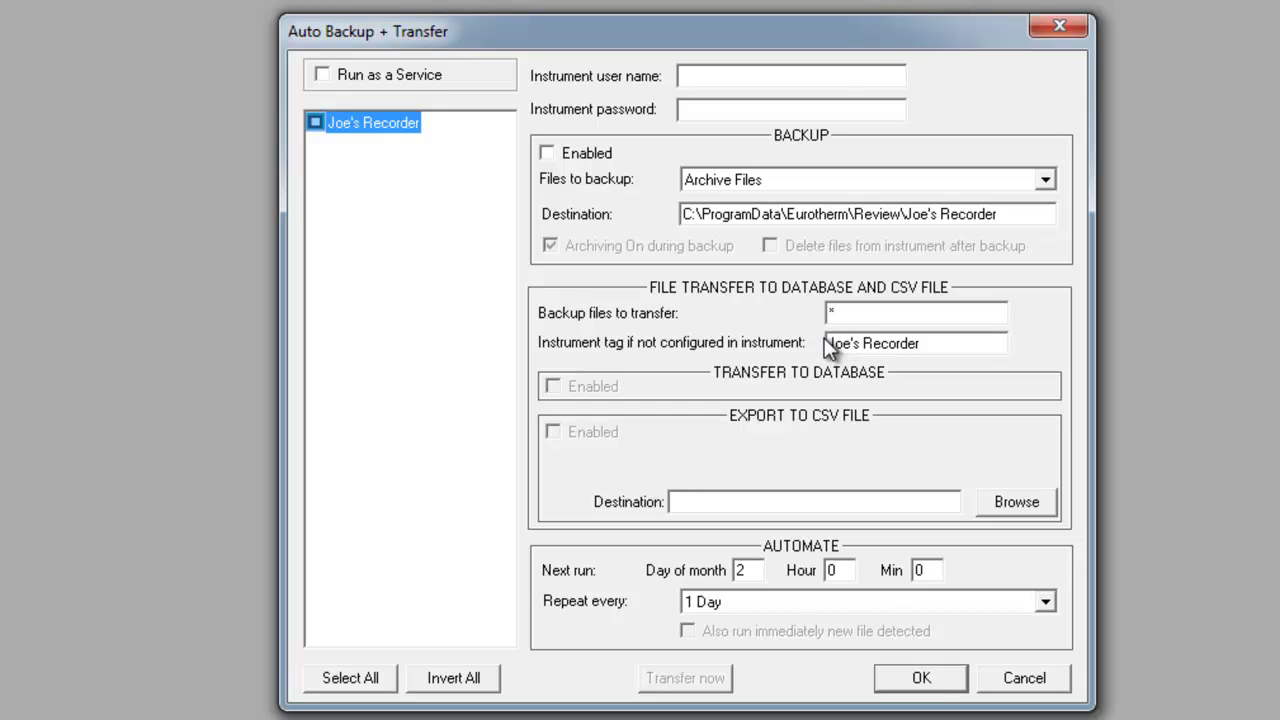
{"action": "left_click", "coordinate": [730, 77]}
{"action": "type", "text": "engineer"}
{"action": "left_click", "coordinate": [718, 110]}
{"action": "type", "text": "100"}
{"action": "left_click", "coordinate": [547, 154]}
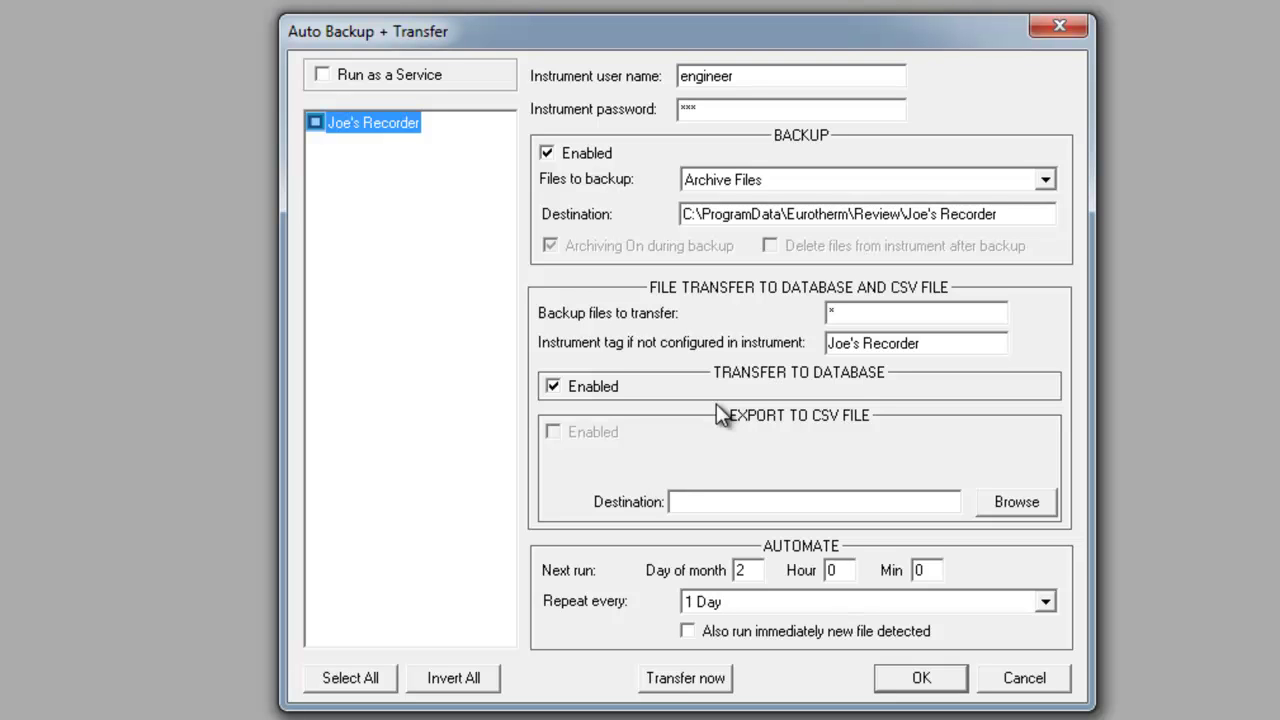
{"action": "left_click", "coordinate": [321, 75]}
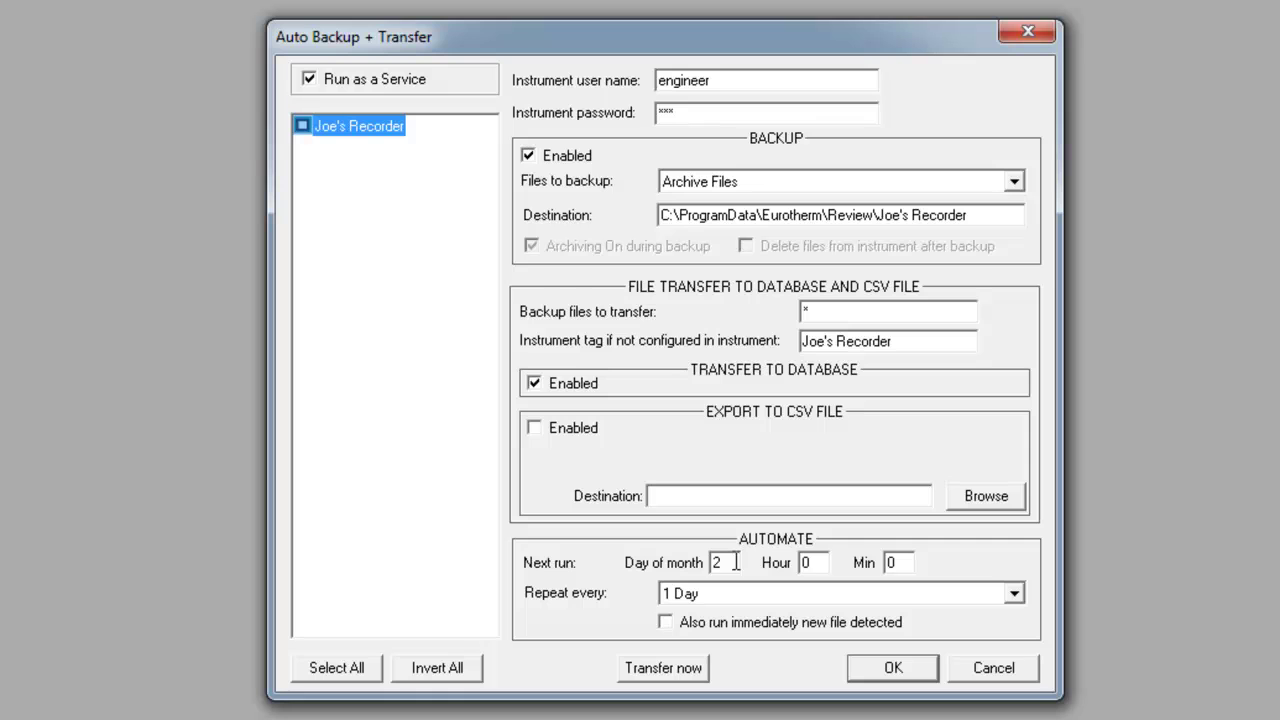
- Schedule the next backup run for day of month 1 at 16:30
{"action": "left_click_drag", "start_coordinate": [736, 562], "coordinate": [700, 558]}
{"action": "type", "text": "1"}
{"action": "key", "text": "Tab"}
{"action": "type", "text": "16"}
{"action": "key", "text": "Tab"}
{"action": "type", "text": "30"}
- Set the backup to repeat every 15 minutes and save the auto backup settings
{"action": "left_click", "coordinate": [1014, 596]}
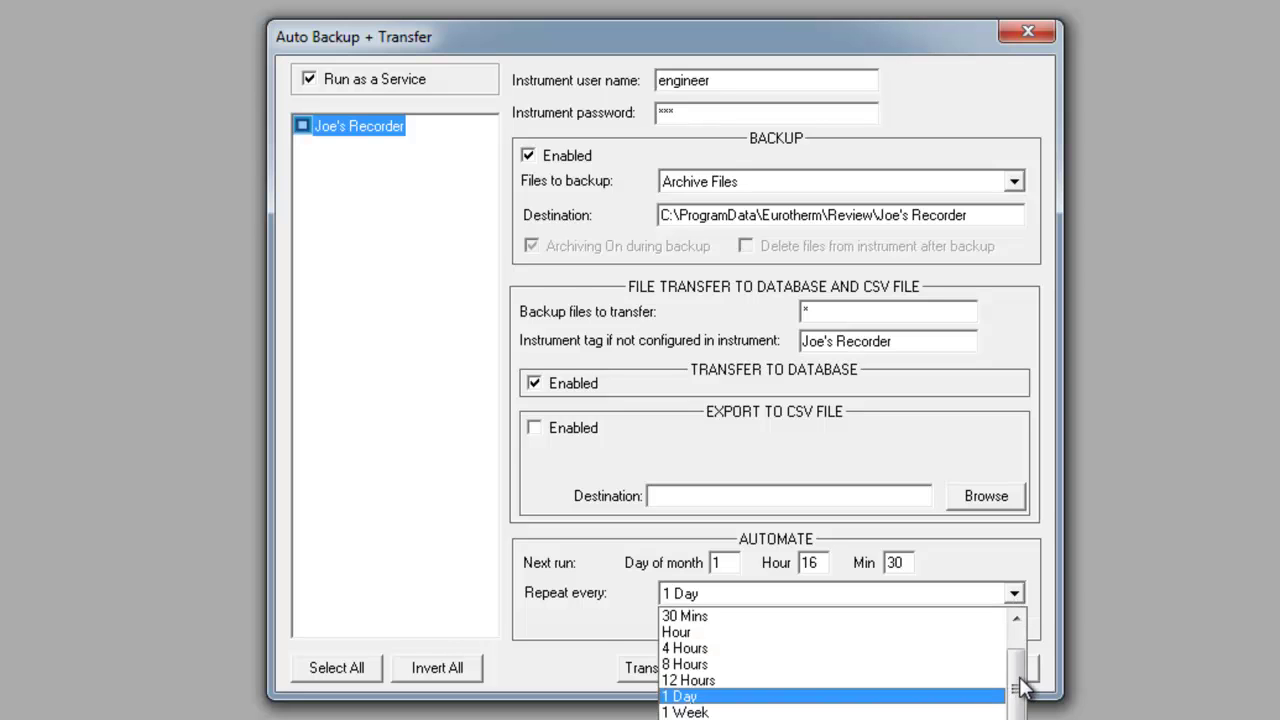
{"action": "double_click", "coordinate": [1016, 619]}
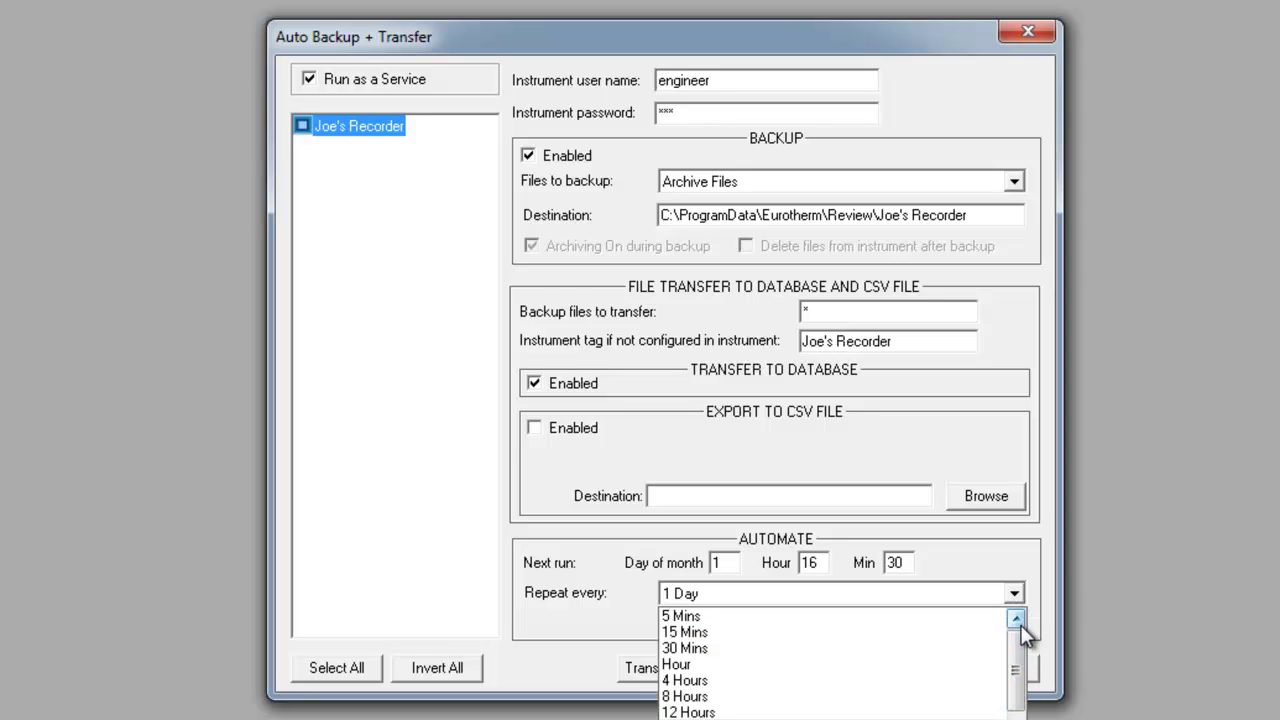
{"action": "scroll", "coordinate": [1021, 640], "scroll_direction": "down", "scroll_amount": 1}
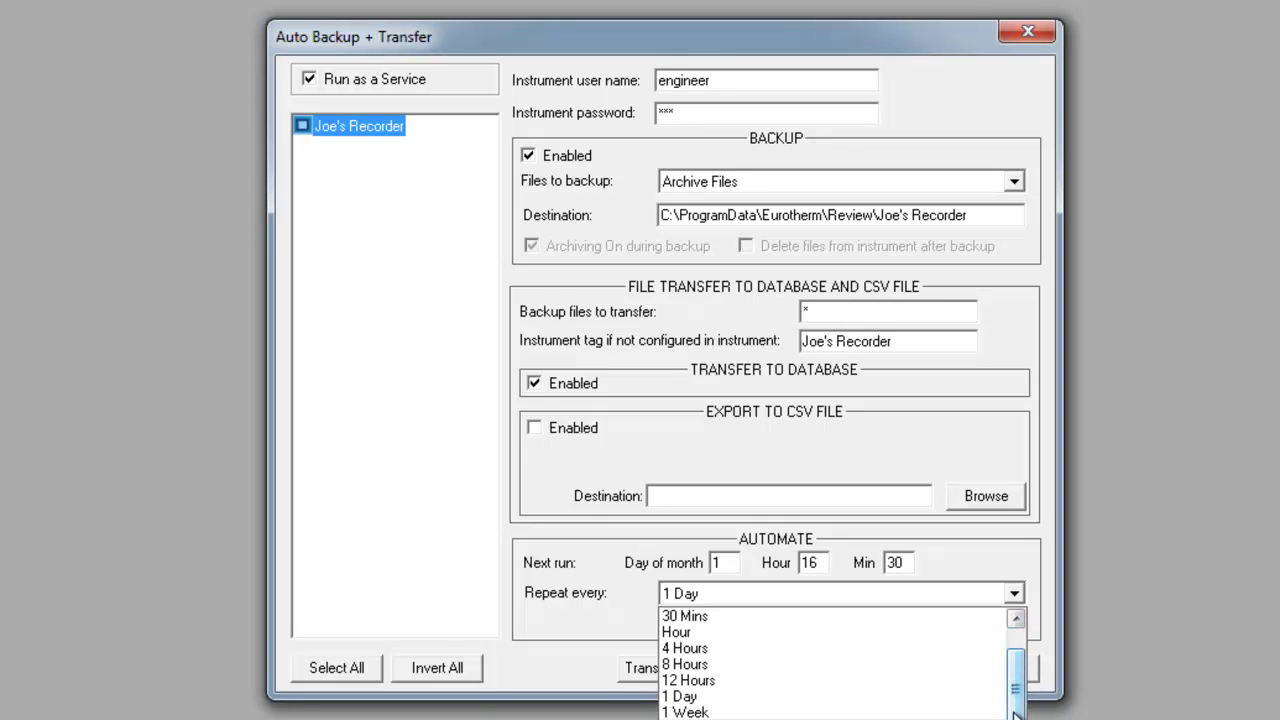
{"action": "scroll", "coordinate": [1020, 700], "scroll_direction": "up", "scroll_amount": 1}
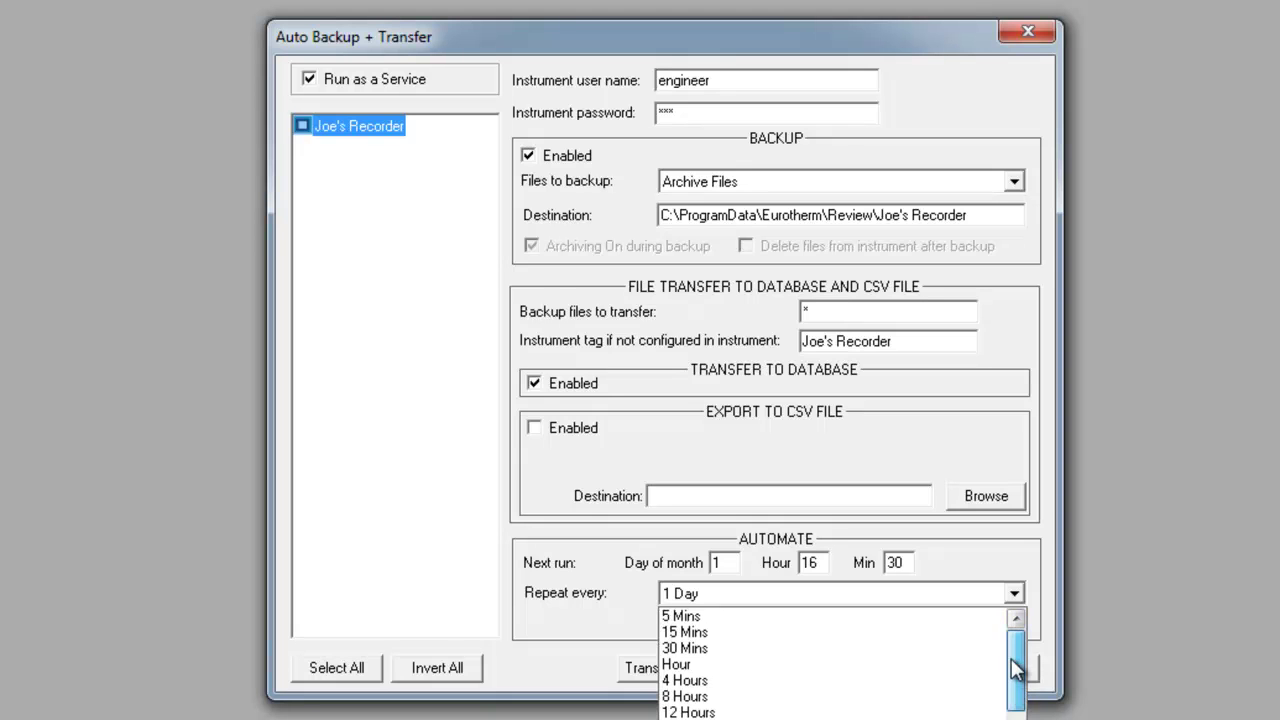
{"action": "left_click", "coordinate": [694, 636]}
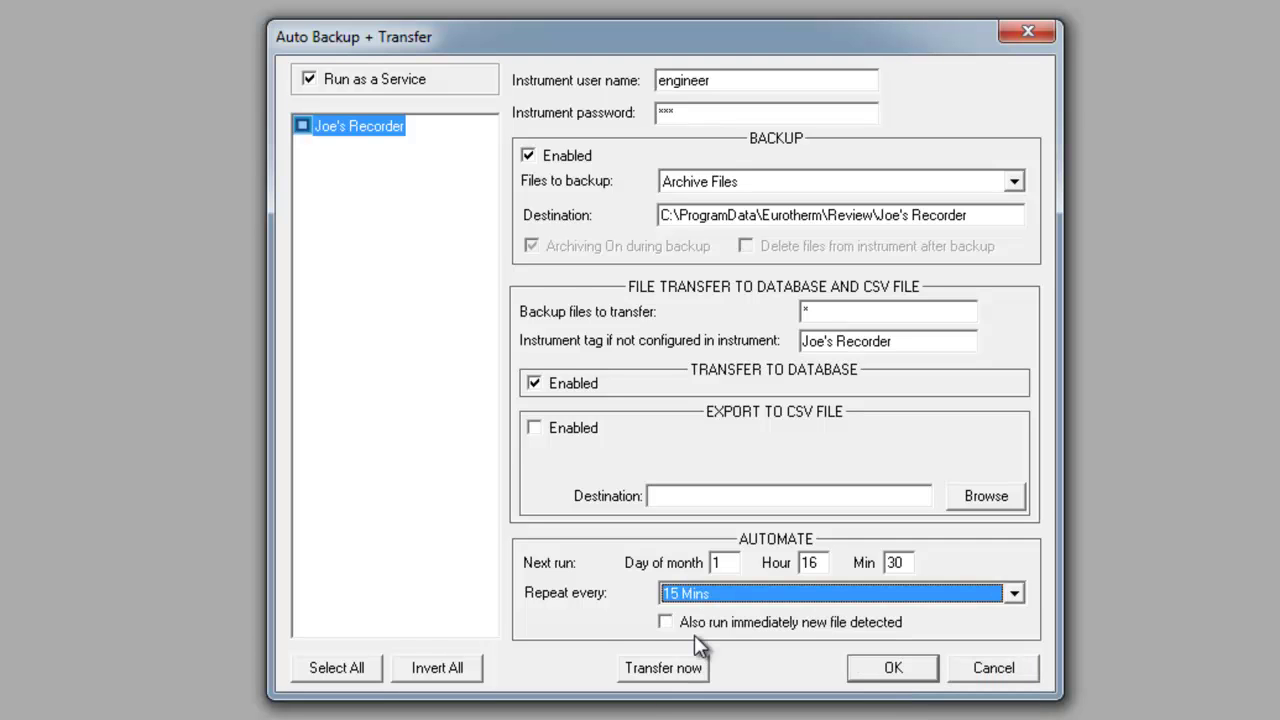
{"action": "left_click", "coordinate": [888, 668]}
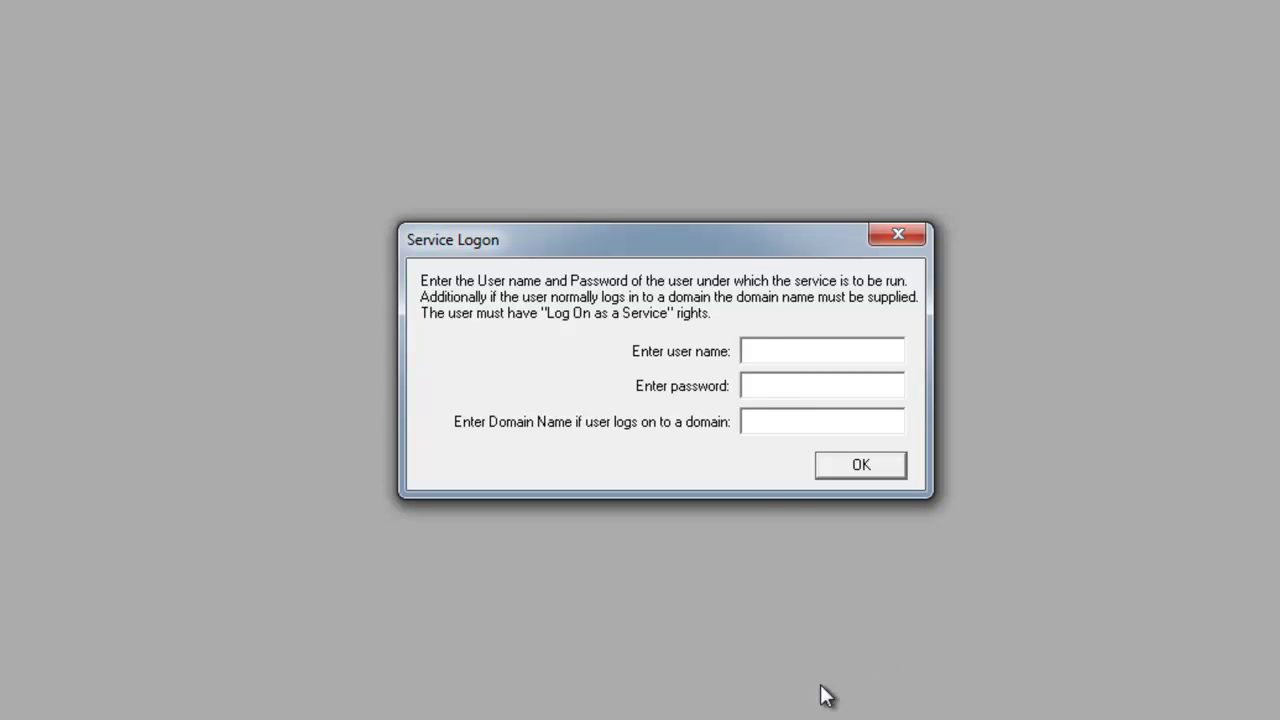
- Enter the service account user name and password in Service Logon and confirm
{"action": "left_click", "coordinate": [768, 354]}
{"action": "type", "text": "Reviuew"}
{"action": "key", "text": "BackSpace"}
{"action": "key", "text": "BackSpace"}
{"action": "key", "text": "BackSpace"}
{"action": "type", "text": "ew"}
{"action": "key", "text": "Tab"}
{"action": "type", "text": "********"}
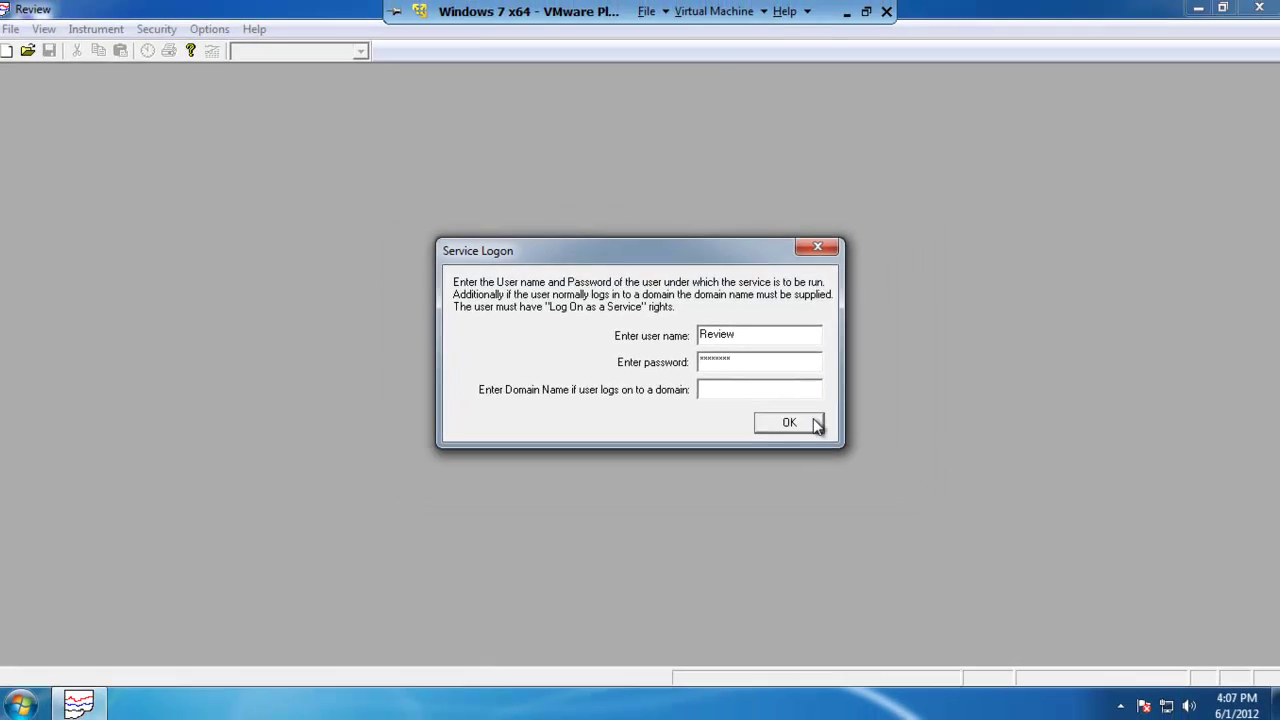
{"action": "left_click", "coordinate": [816, 425]}
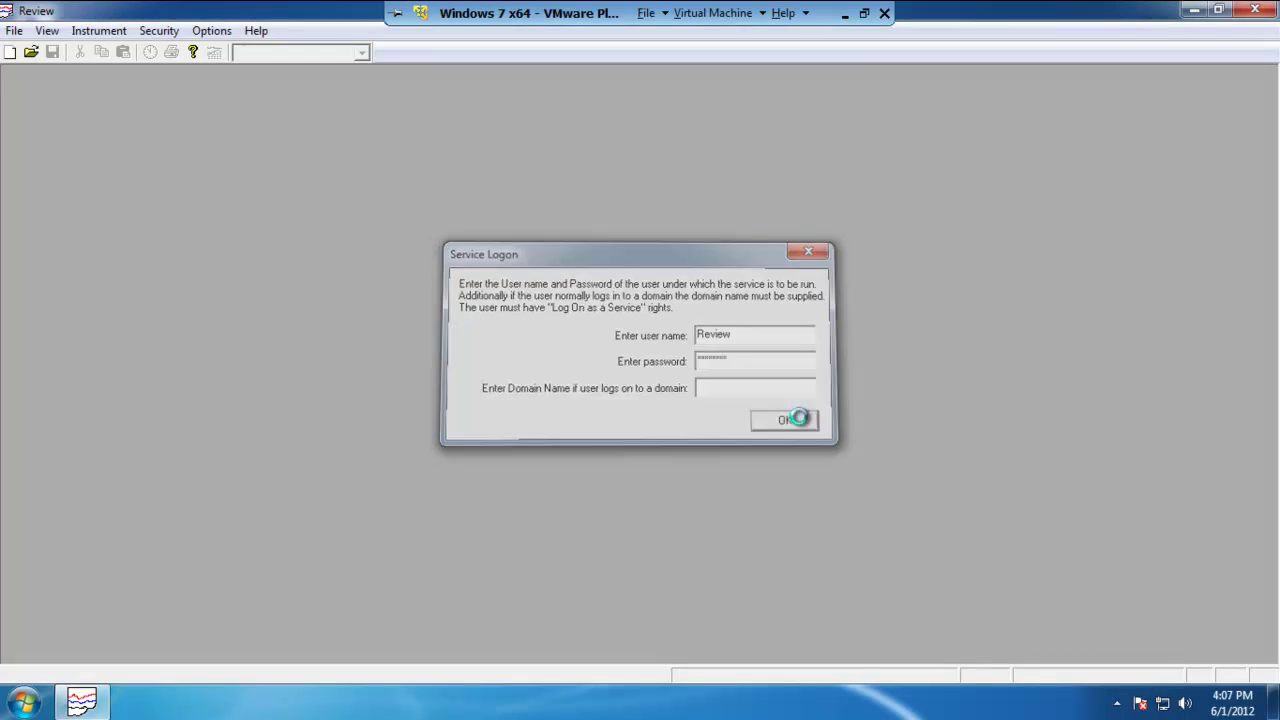